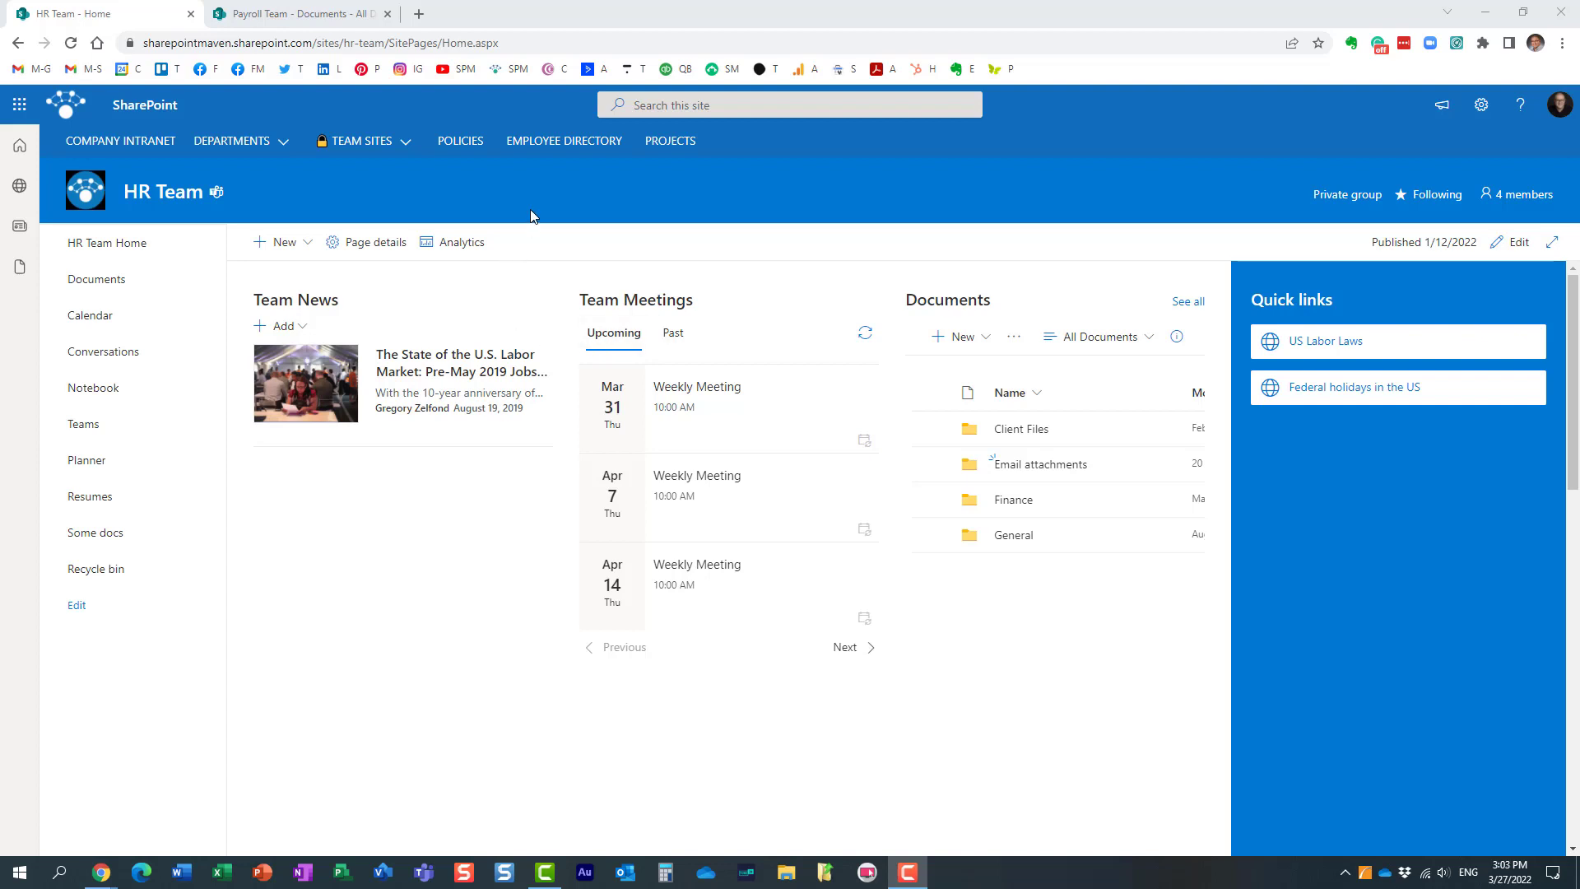
Step: Open the HR Team site's full site settings list
{"action": "left_click", "coordinate": [18, 105]}
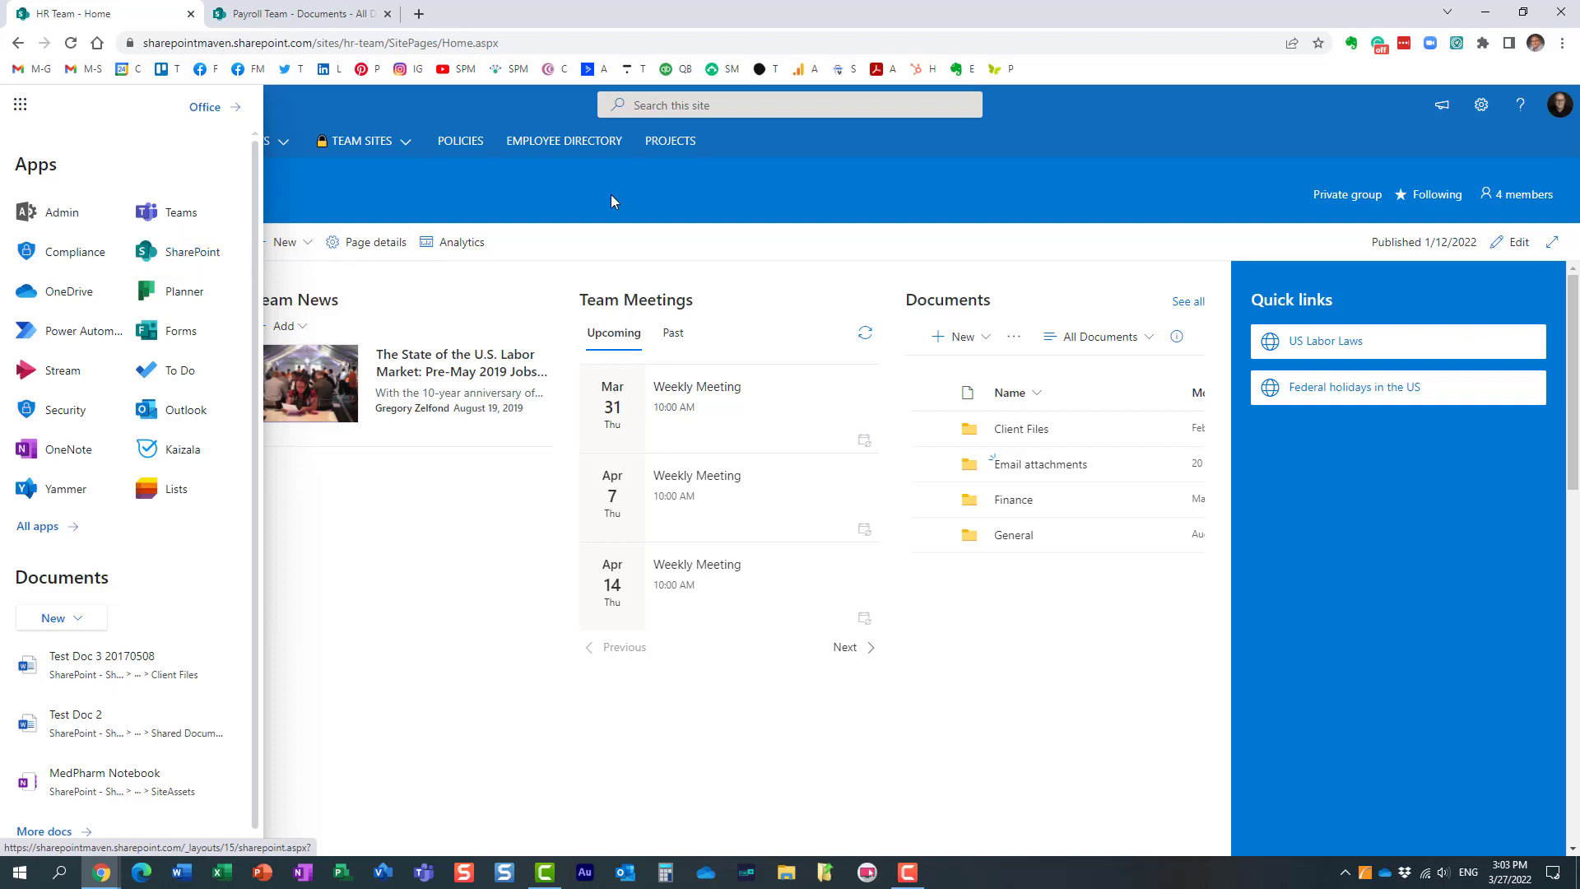
{"action": "left_click", "coordinate": [639, 196]}
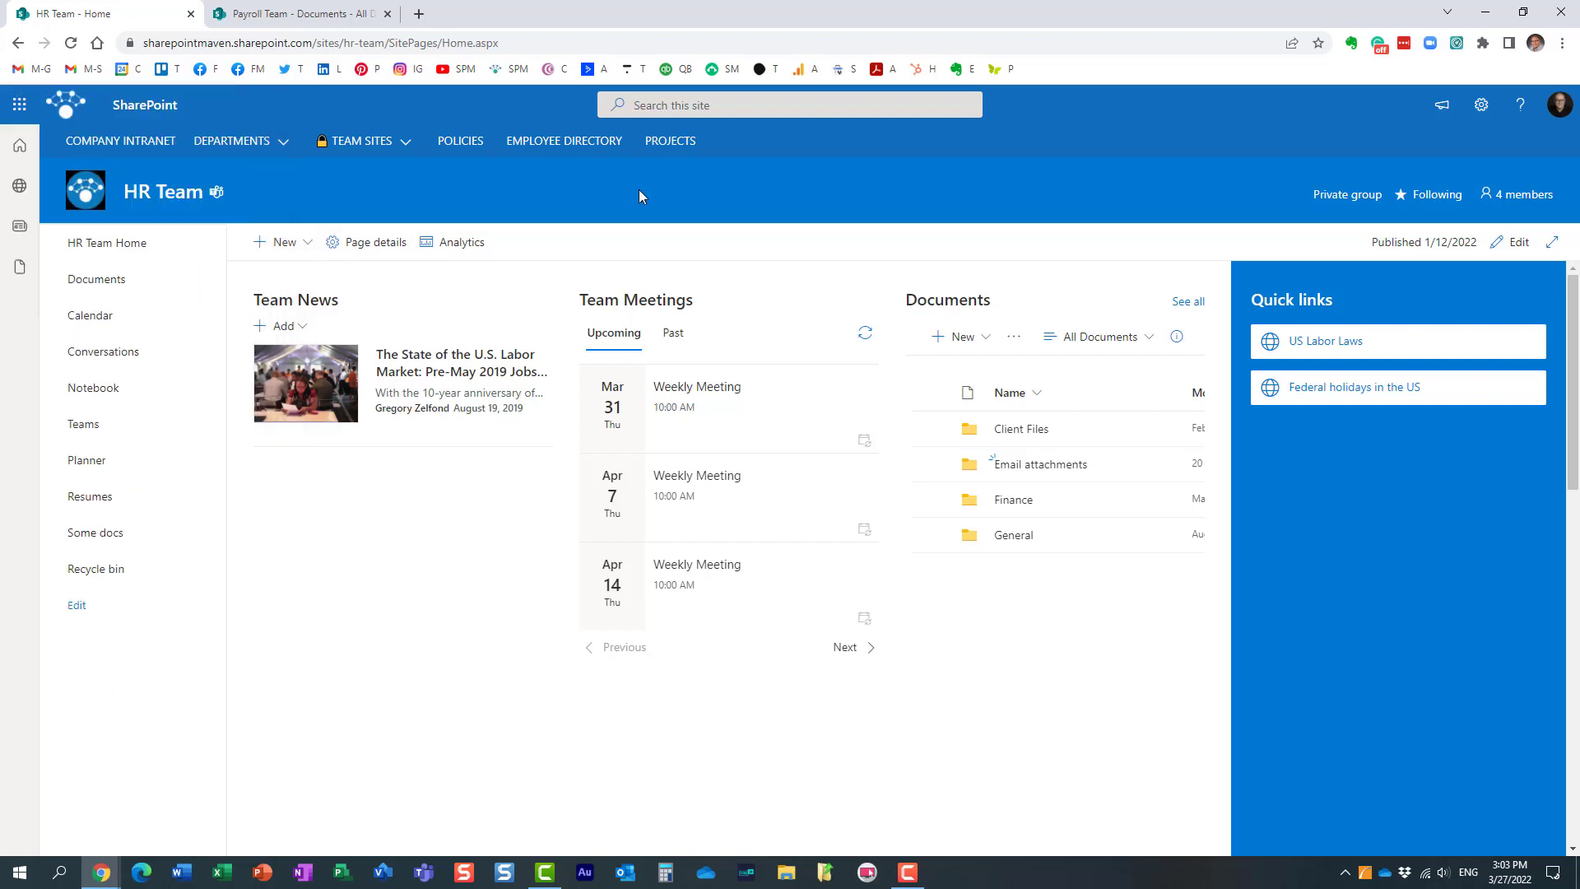
{"action": "left_click", "coordinate": [1481, 105]}
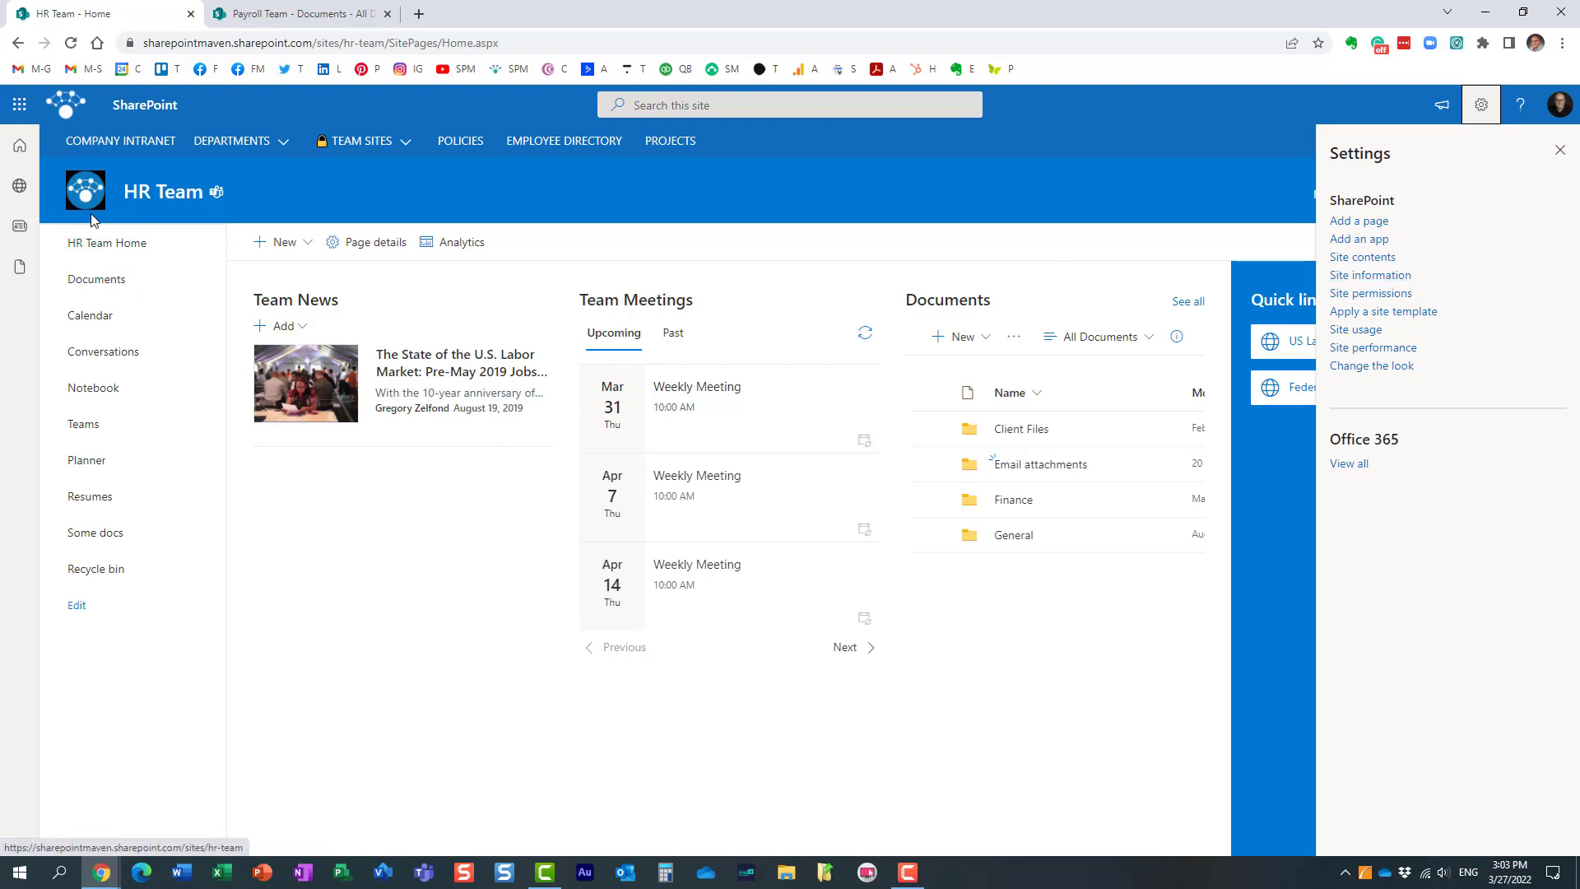
{"action": "left_click", "coordinate": [1381, 276]}
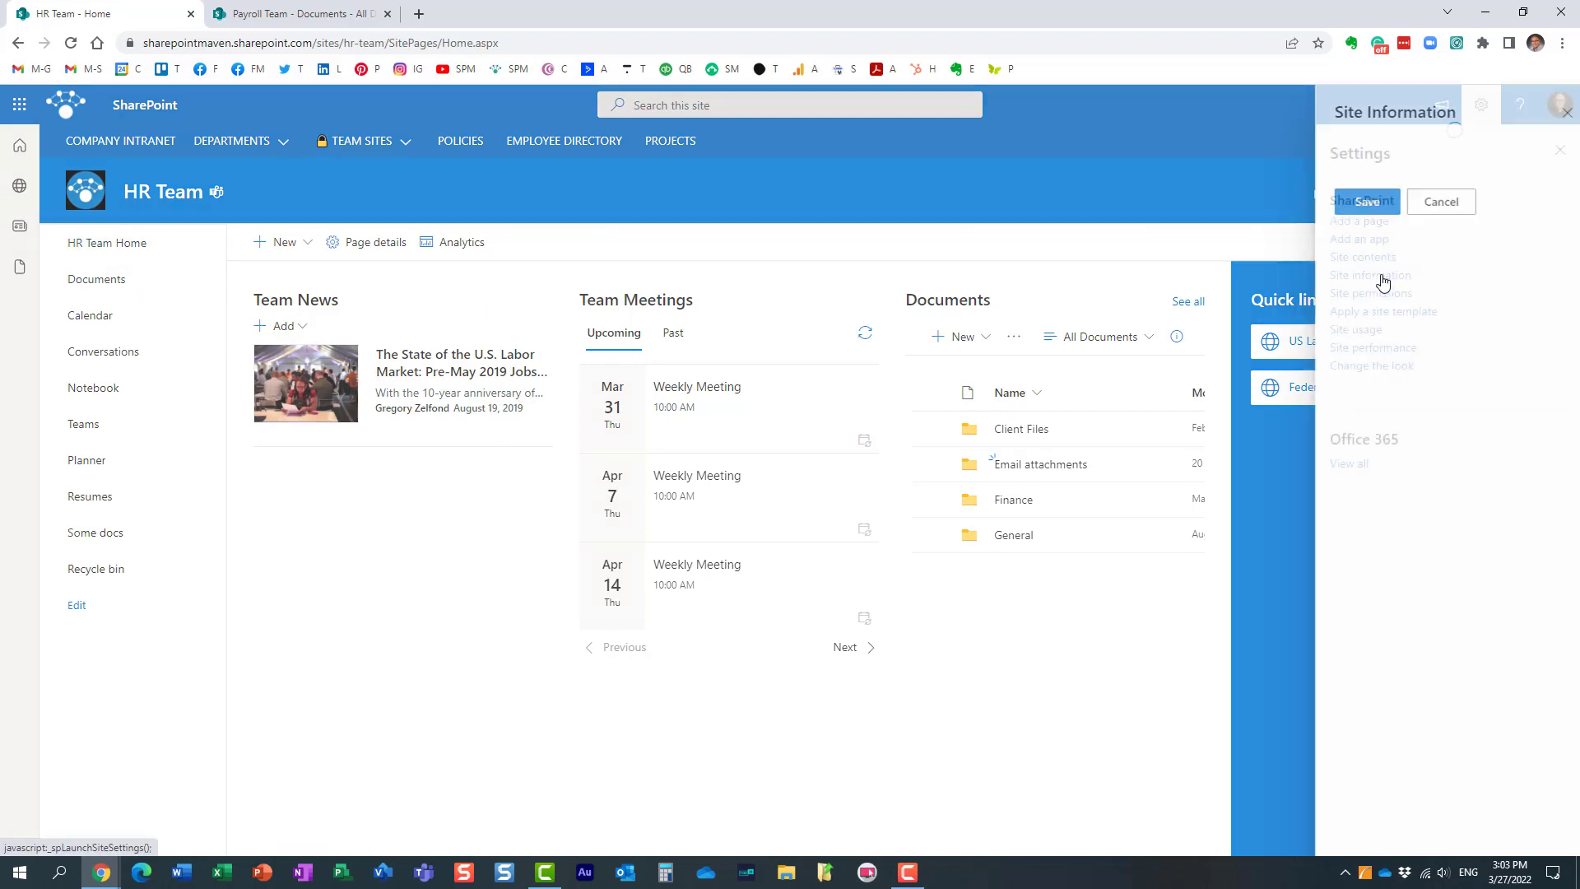
{"action": "left_click", "coordinate": [1373, 595]}
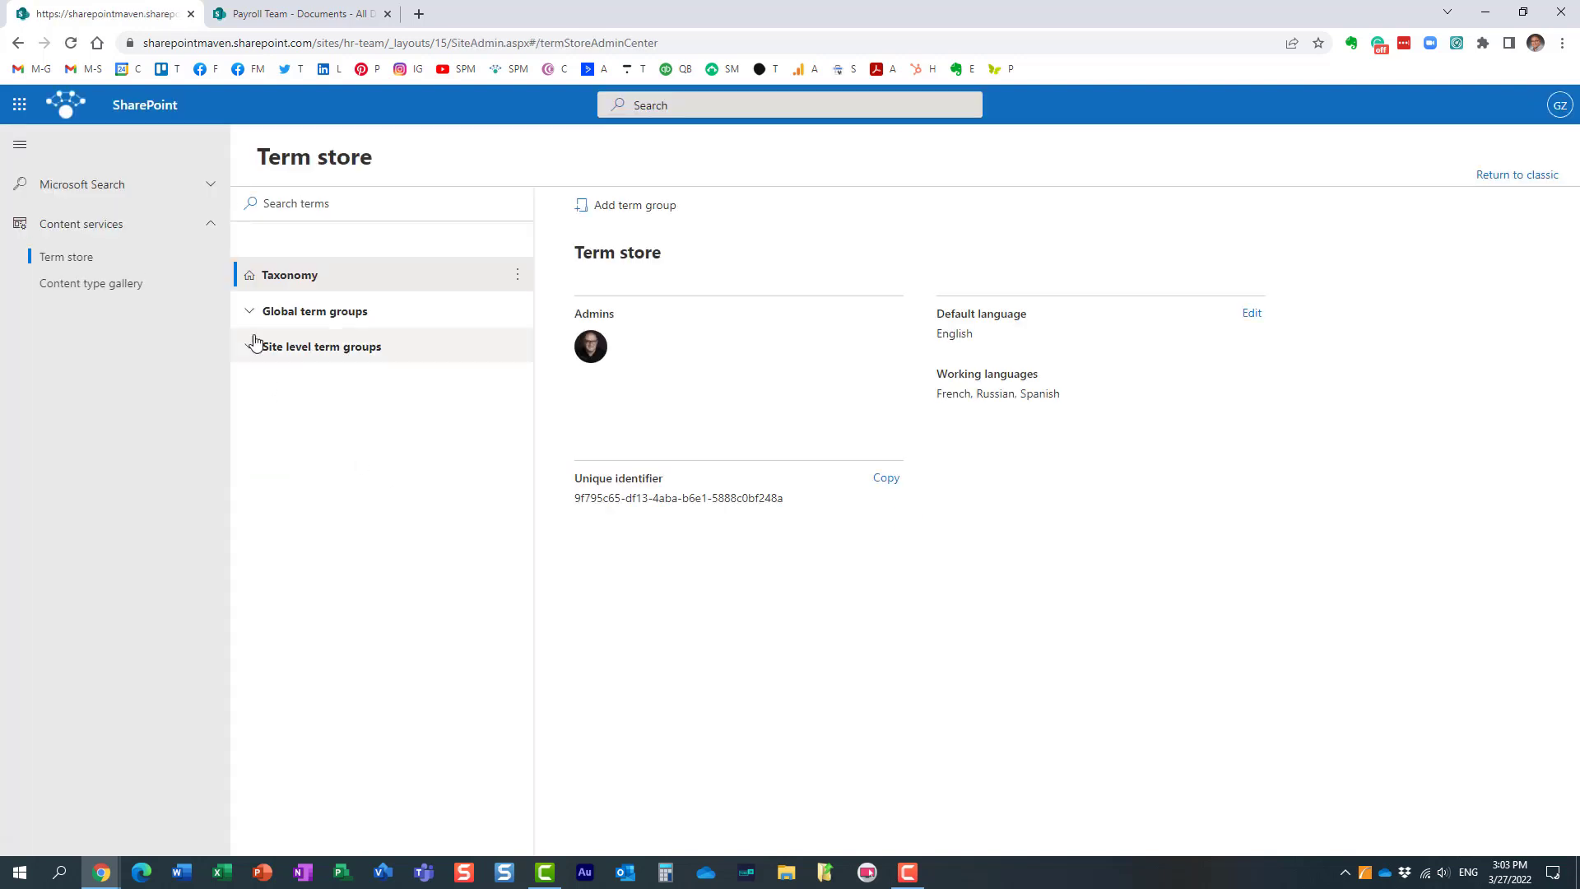
Step: In the term store, expand the site-level Site Collection group to show Doc Type's Agenda and Invoice terms, then go back
{"action": "left_click", "coordinate": [250, 314]}
{"action": "left_click", "coordinate": [250, 314]}
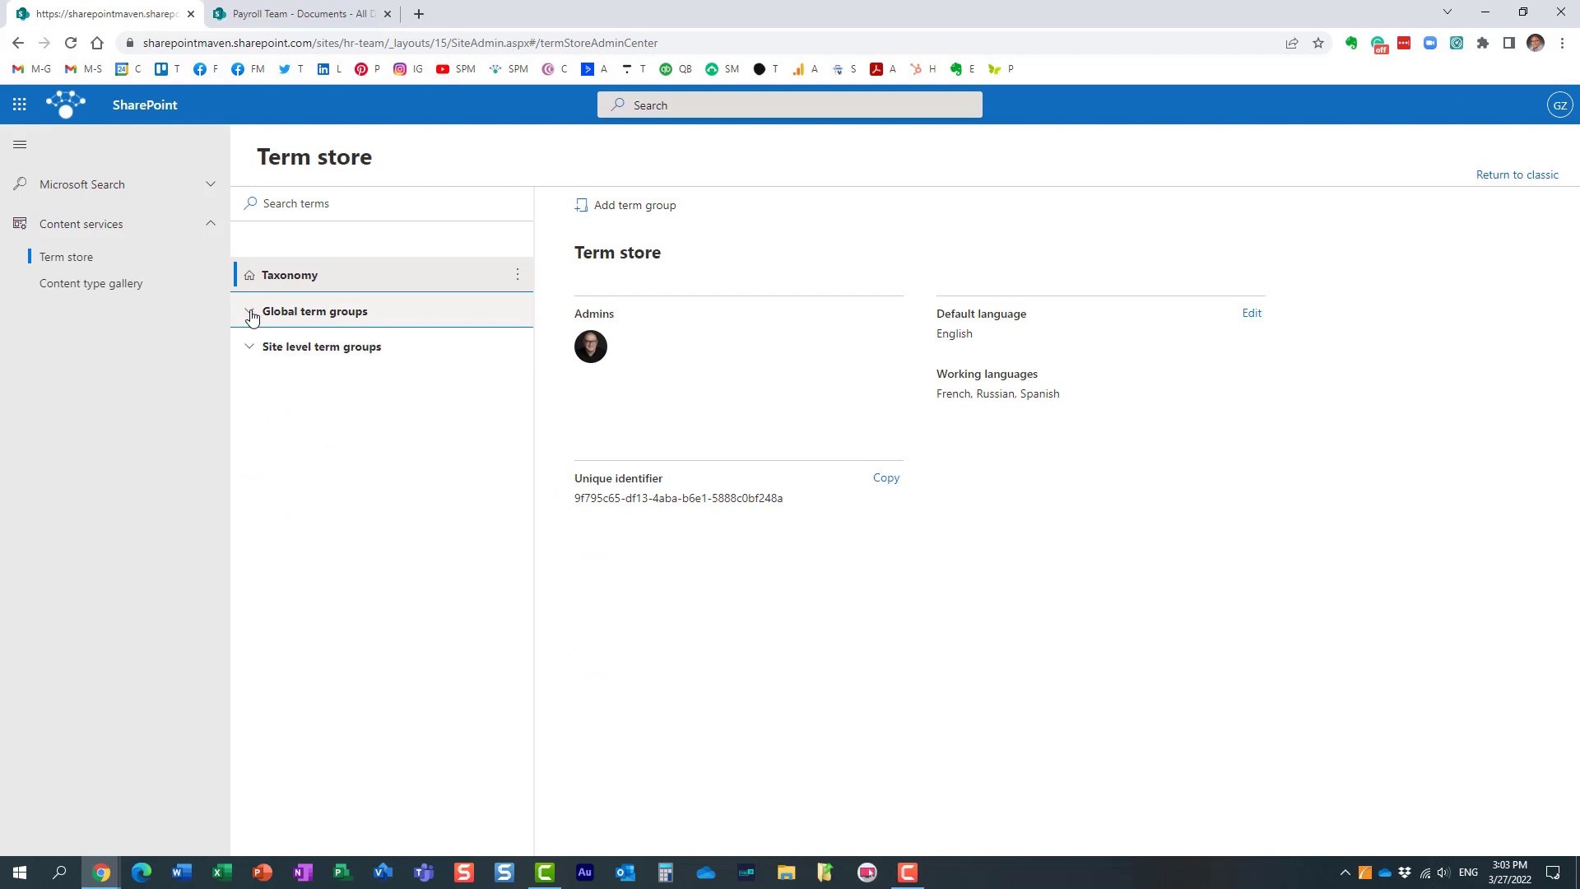
{"action": "left_click", "coordinate": [250, 353]}
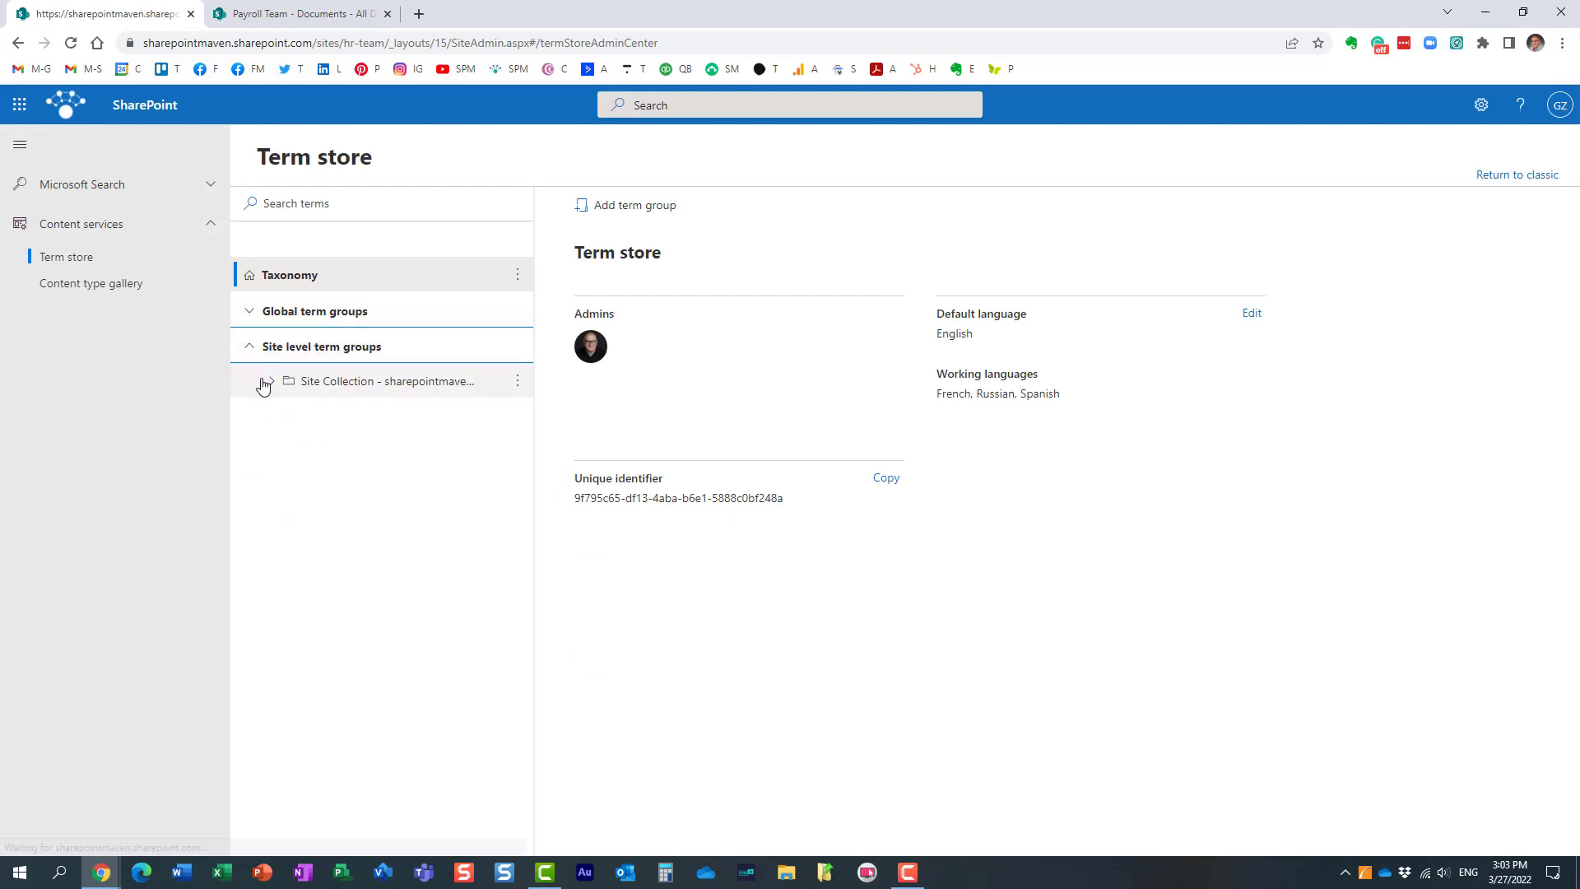
{"action": "left_click", "coordinate": [270, 382]}
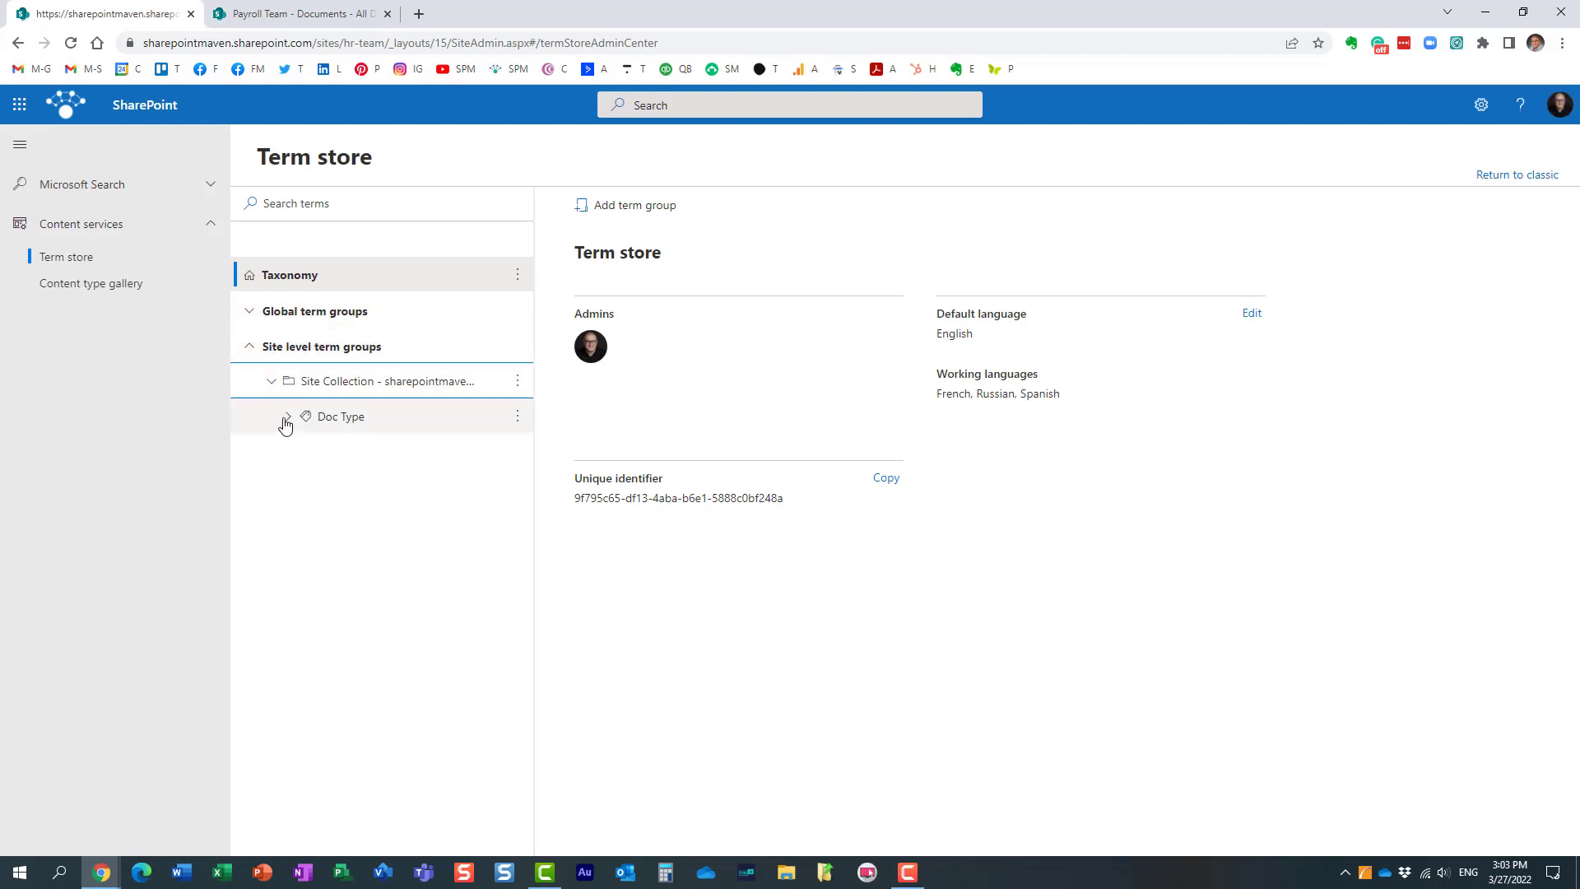
{"action": "left_click", "coordinate": [280, 421]}
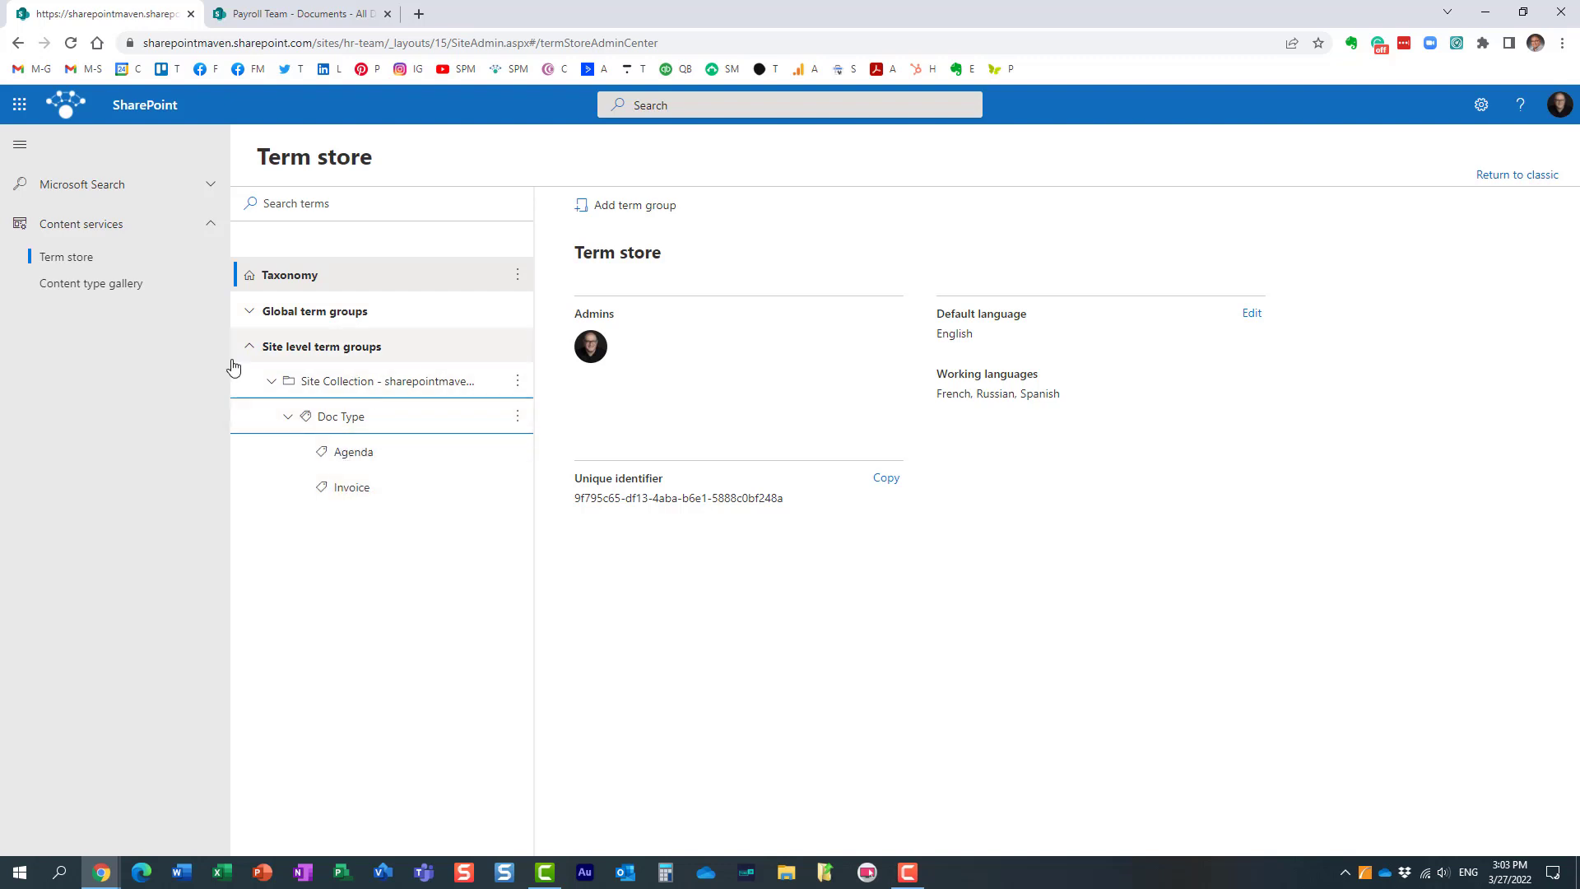
{"action": "left_click", "coordinate": [18, 44]}
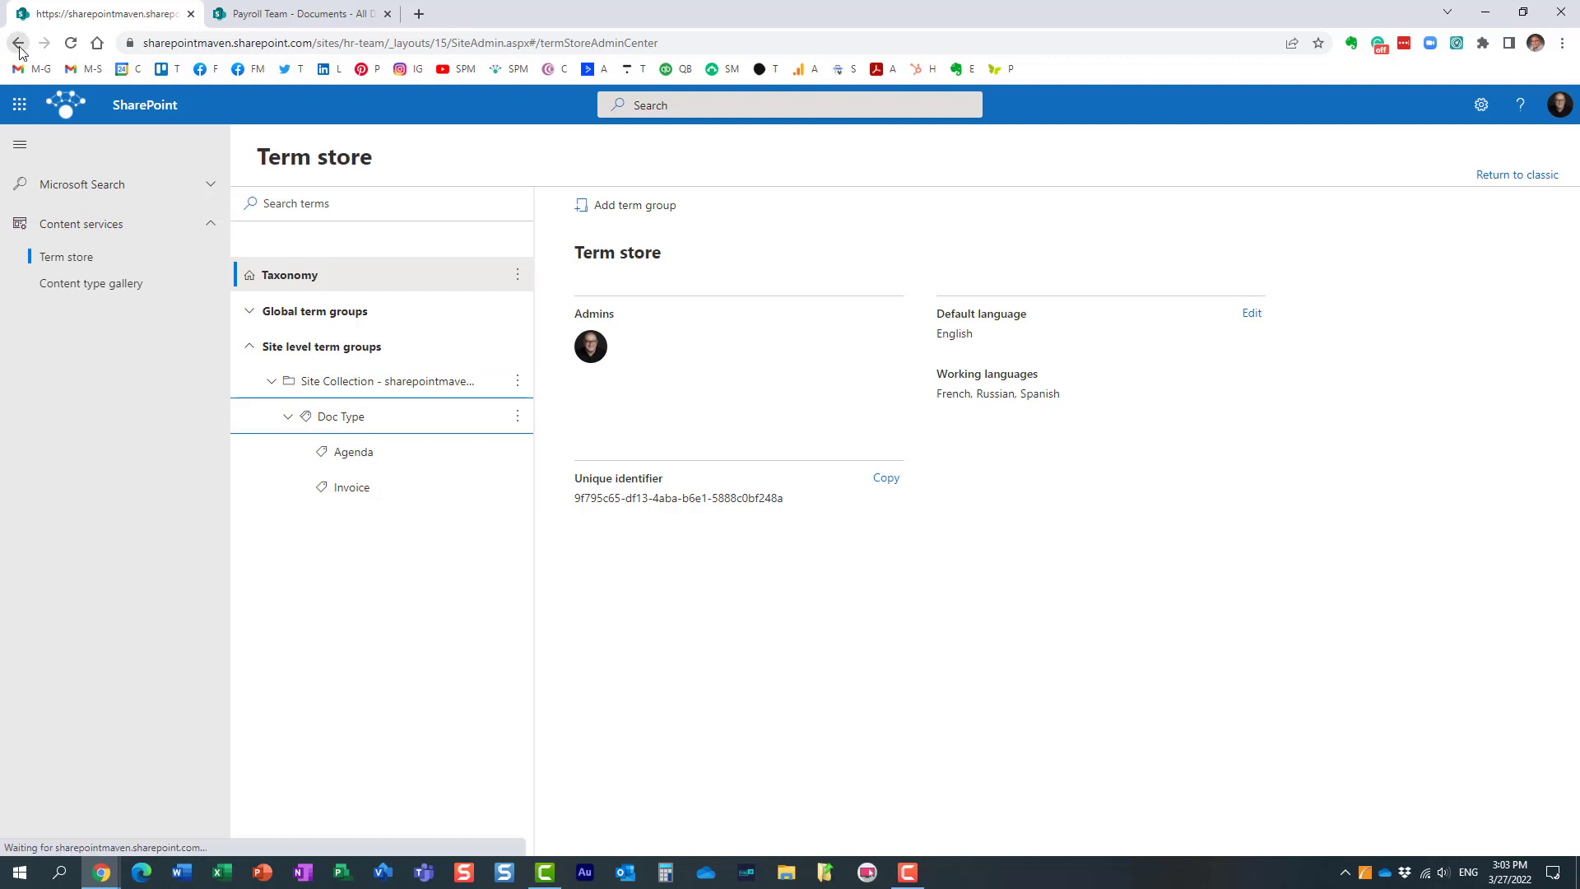
Step: Start a new managed metadata column in the HR Team's Some docs library
{"action": "left_click", "coordinate": [18, 45]}
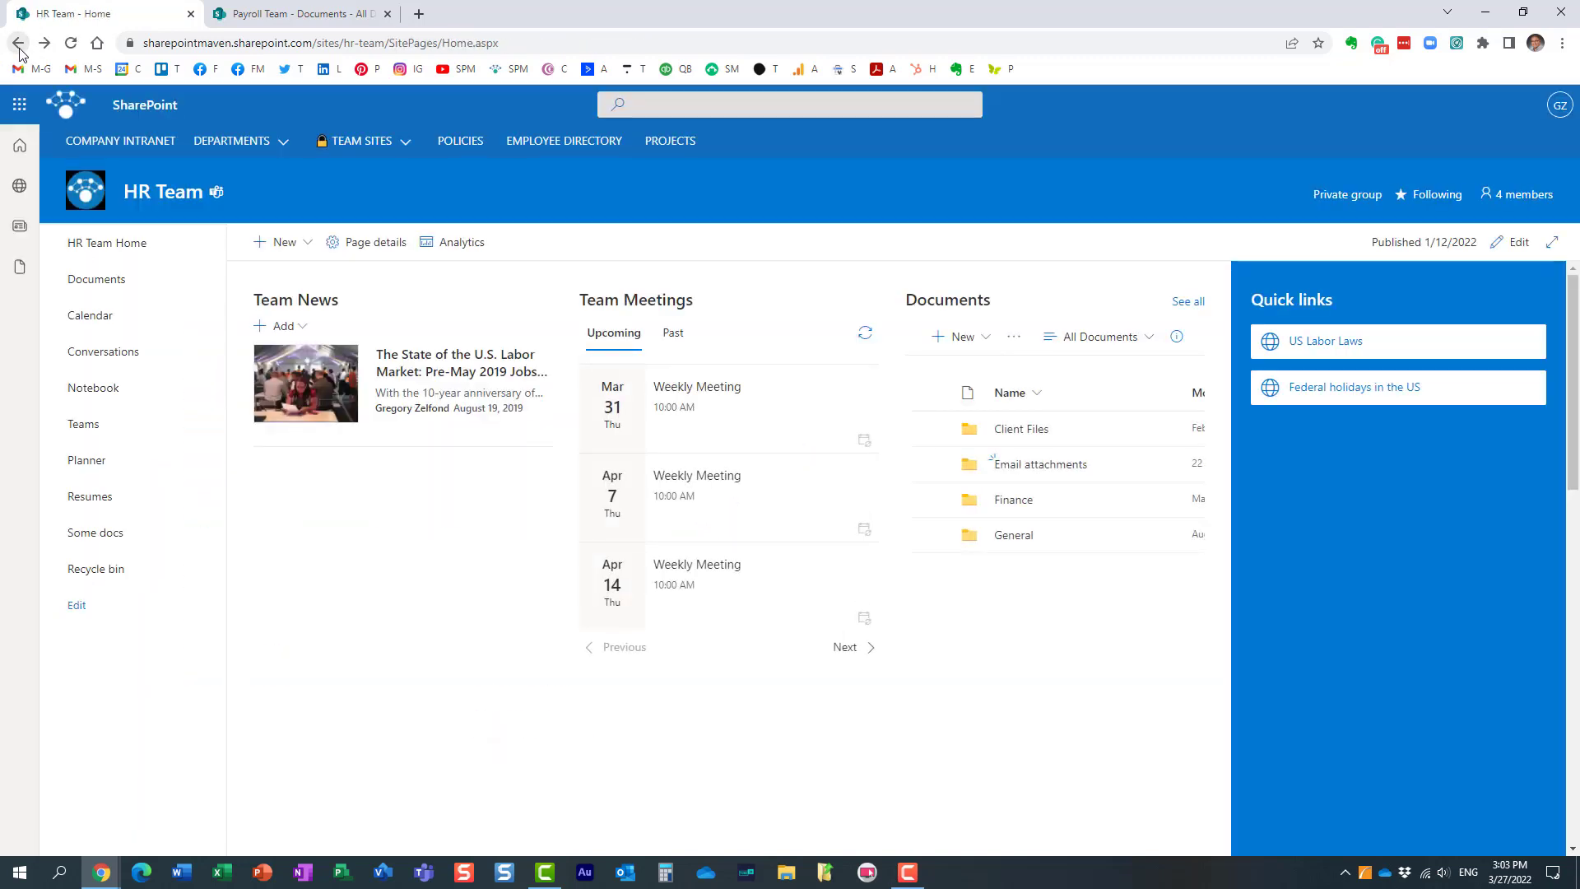
{"action": "left_click", "coordinate": [102, 535]}
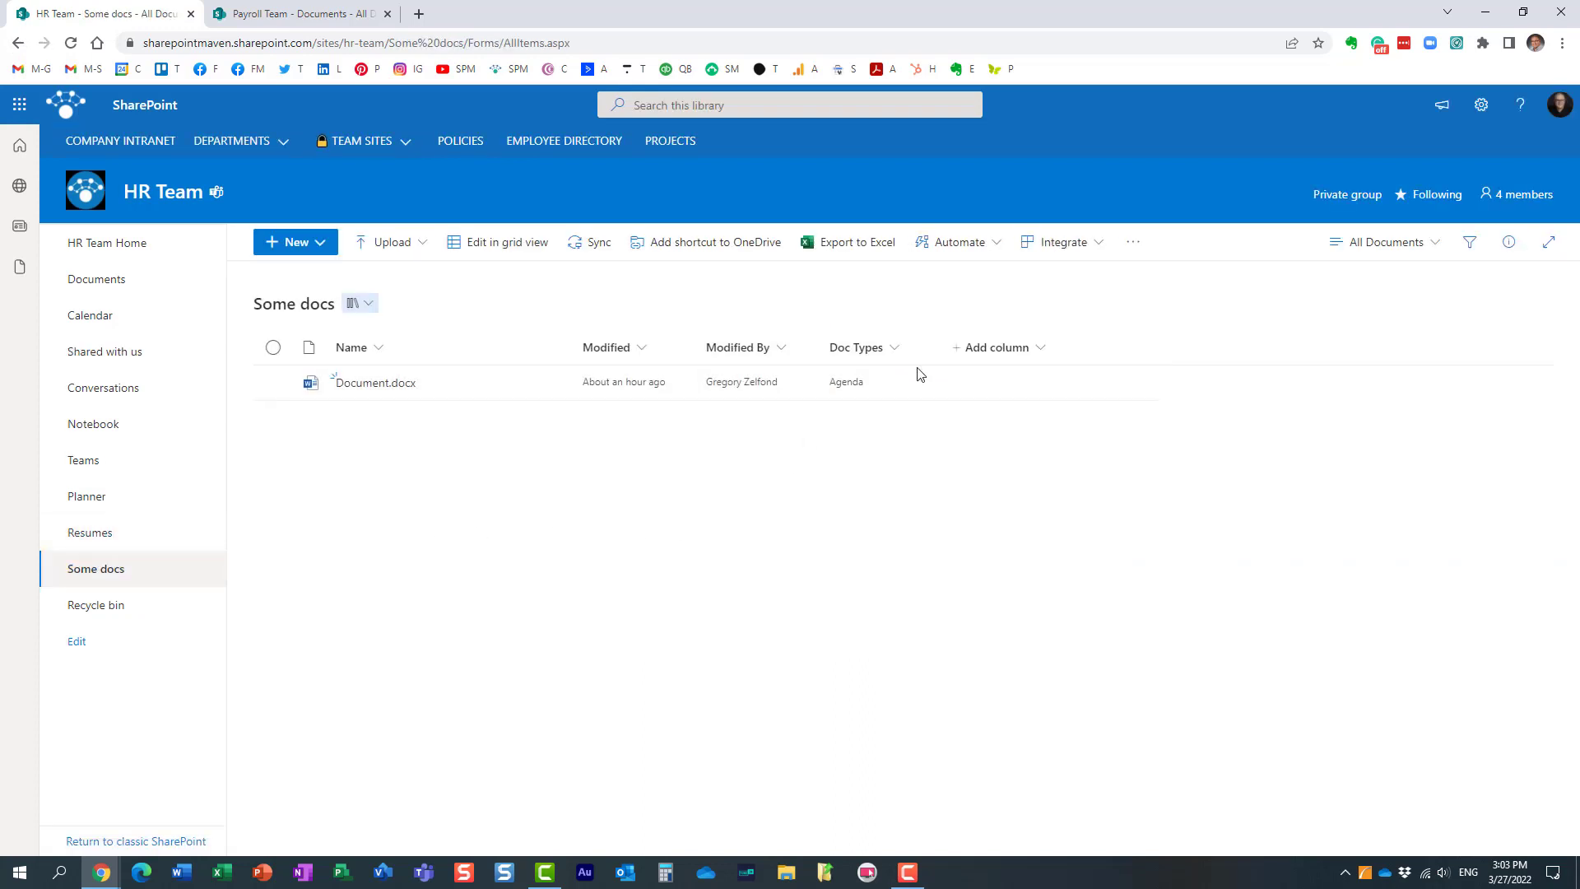
{"action": "left_click", "coordinate": [1000, 347]}
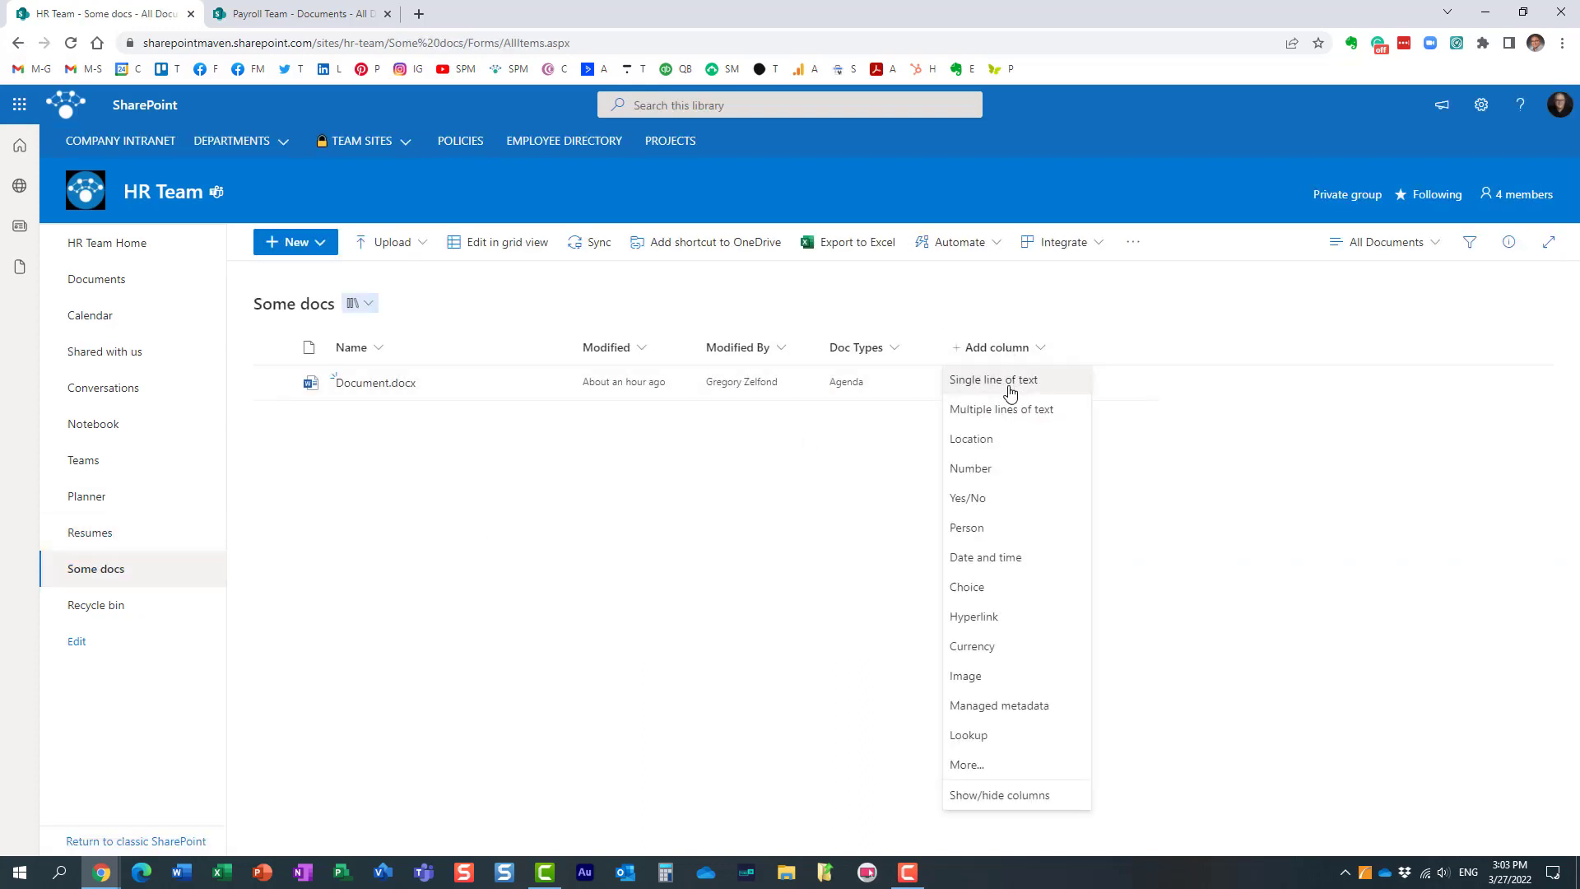
{"action": "left_click", "coordinate": [1033, 720]}
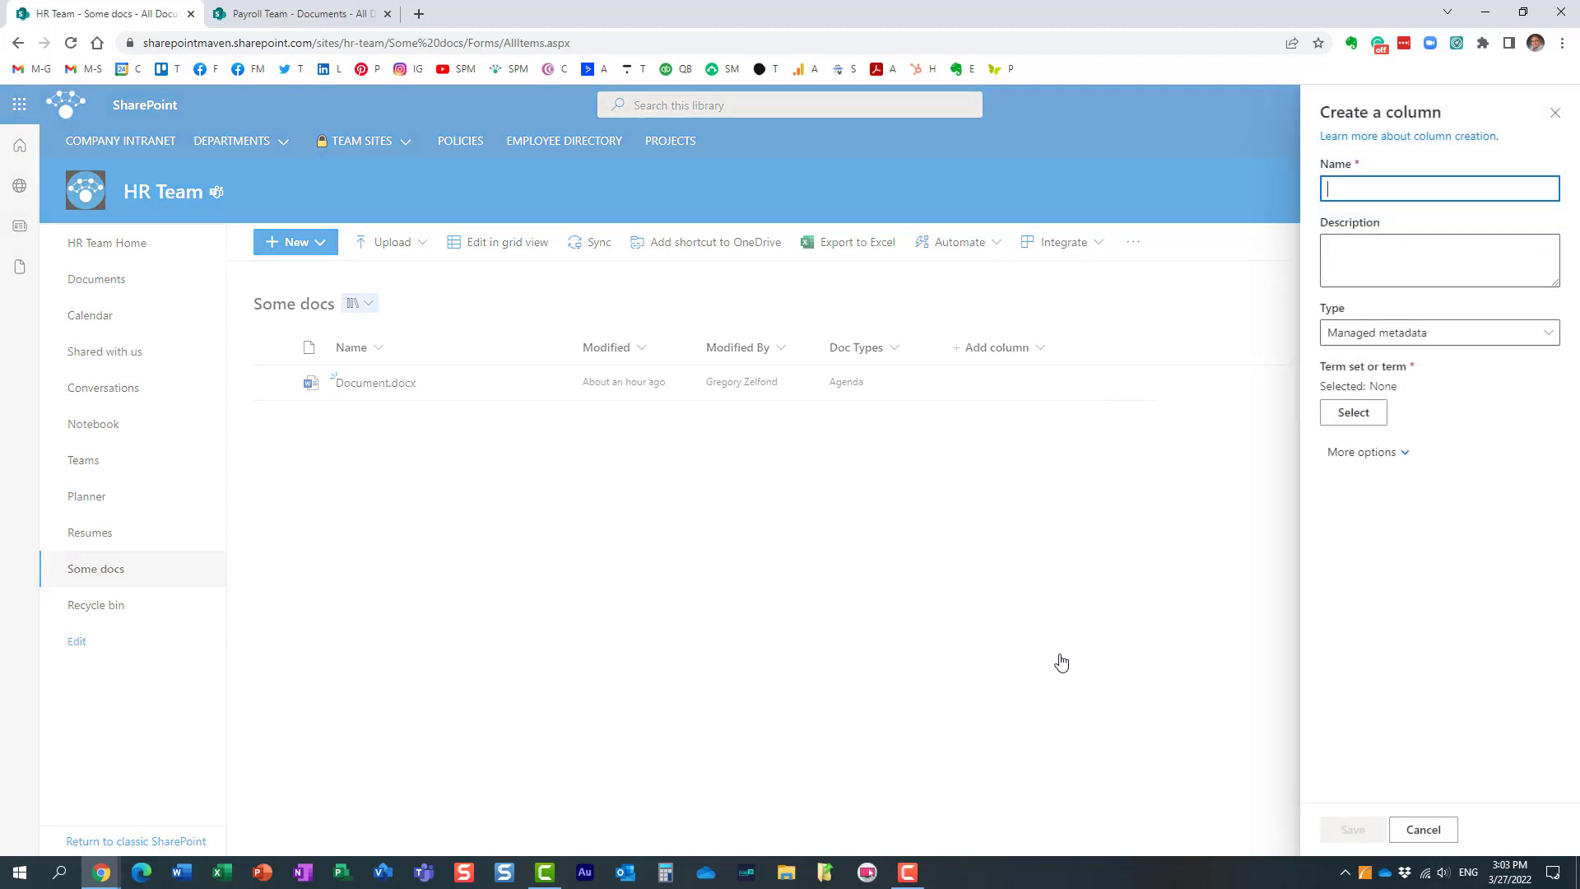
Step: Confirm the term set picker offers Doc Type with Agenda and Invoice, then cancel without choosing
{"action": "left_click", "coordinate": [1360, 416]}
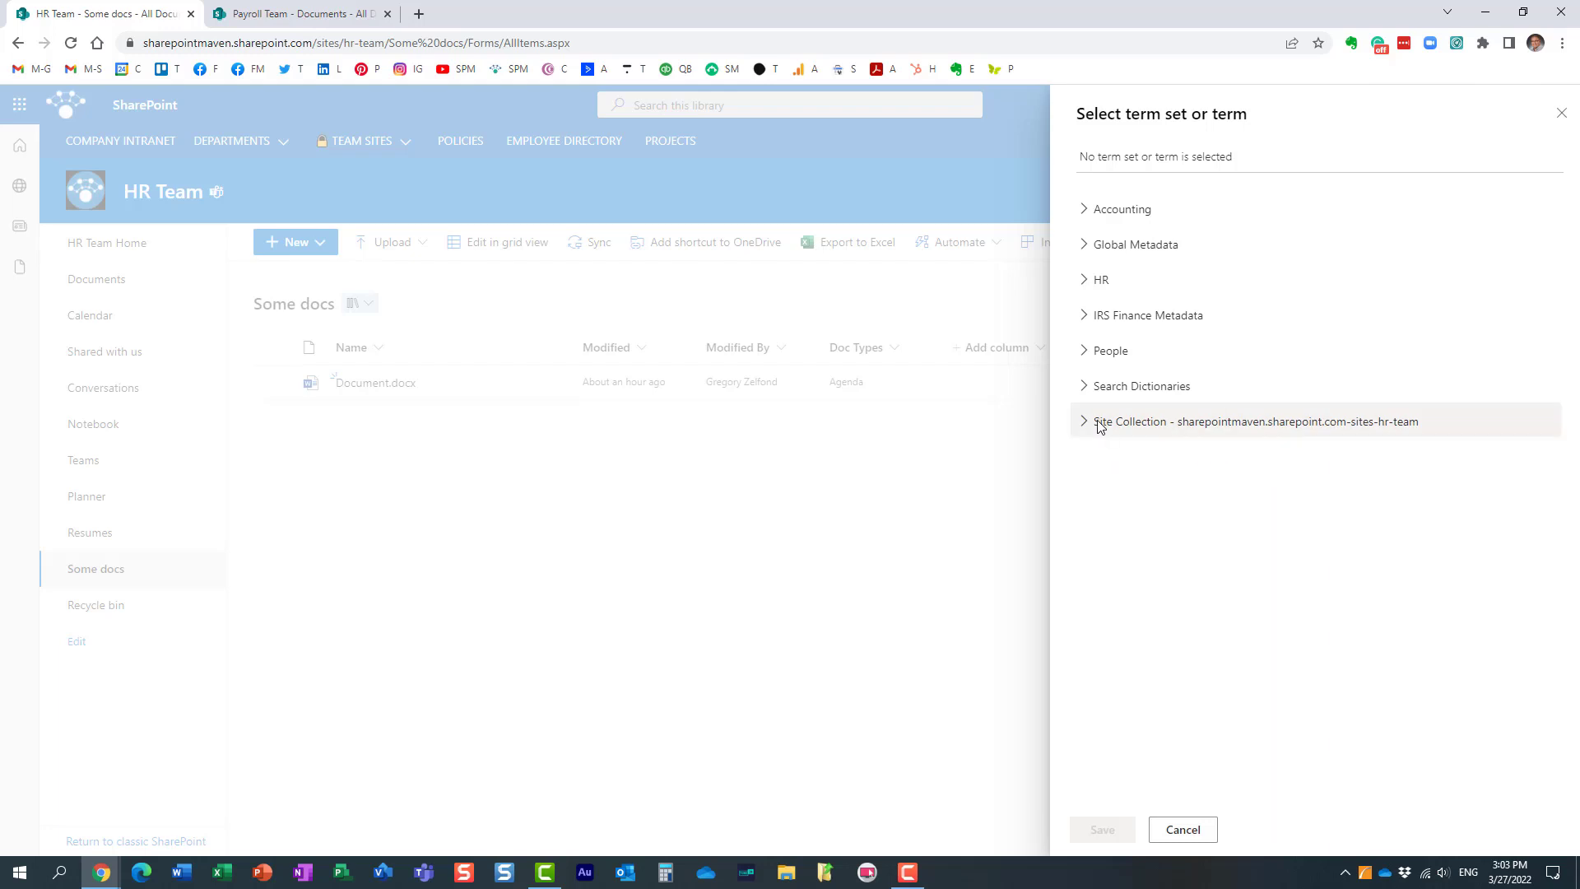
{"action": "left_click", "coordinate": [1086, 423]}
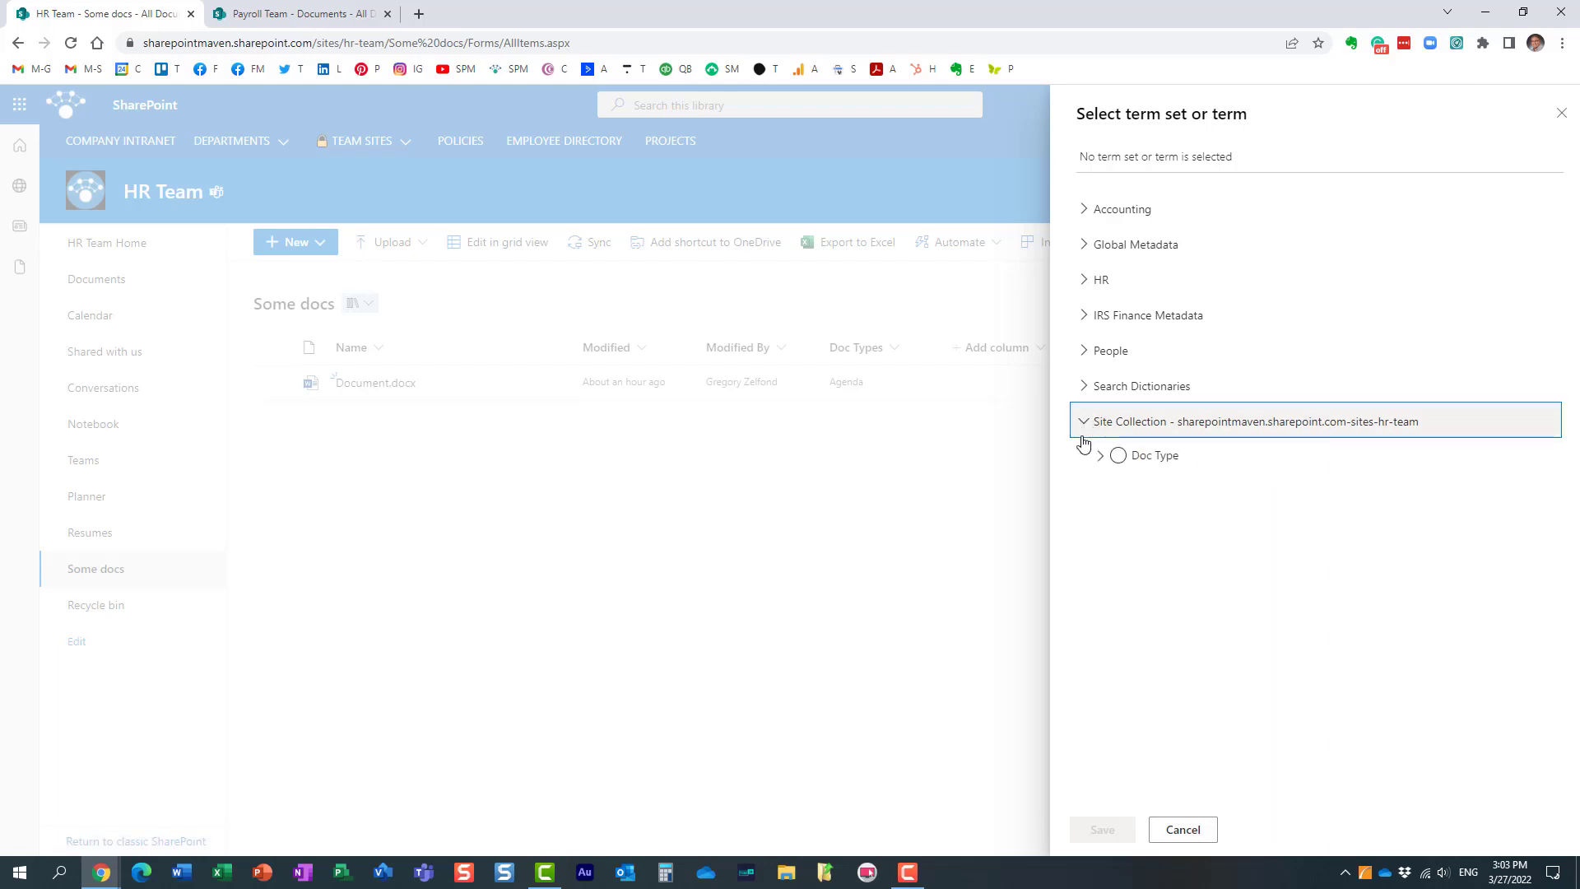
{"action": "left_click", "coordinate": [1102, 456]}
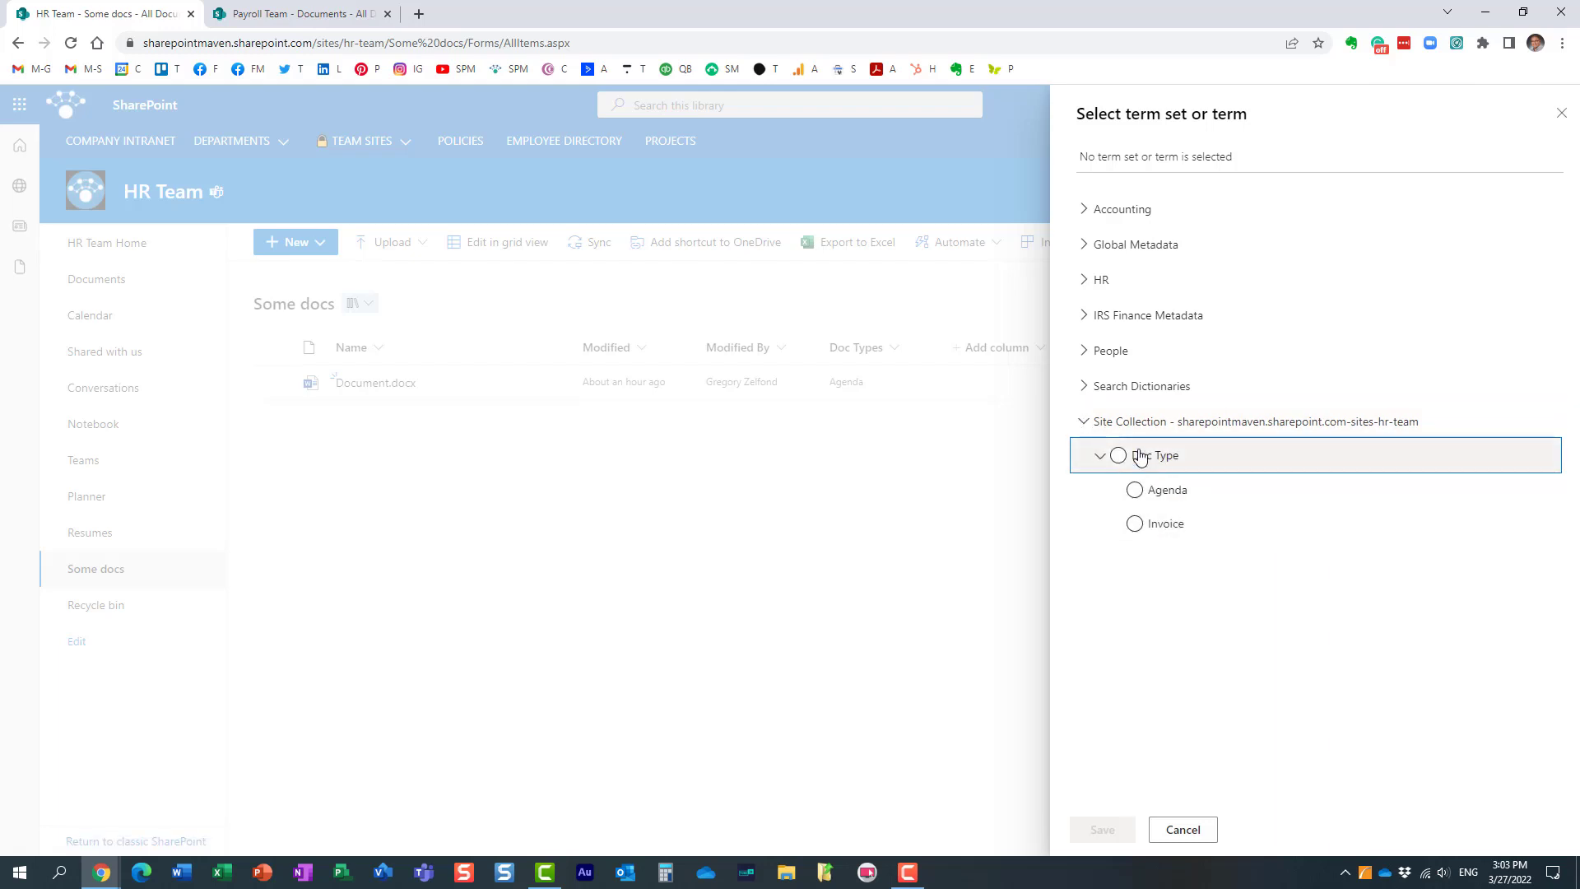
{"action": "left_click", "coordinate": [1121, 456]}
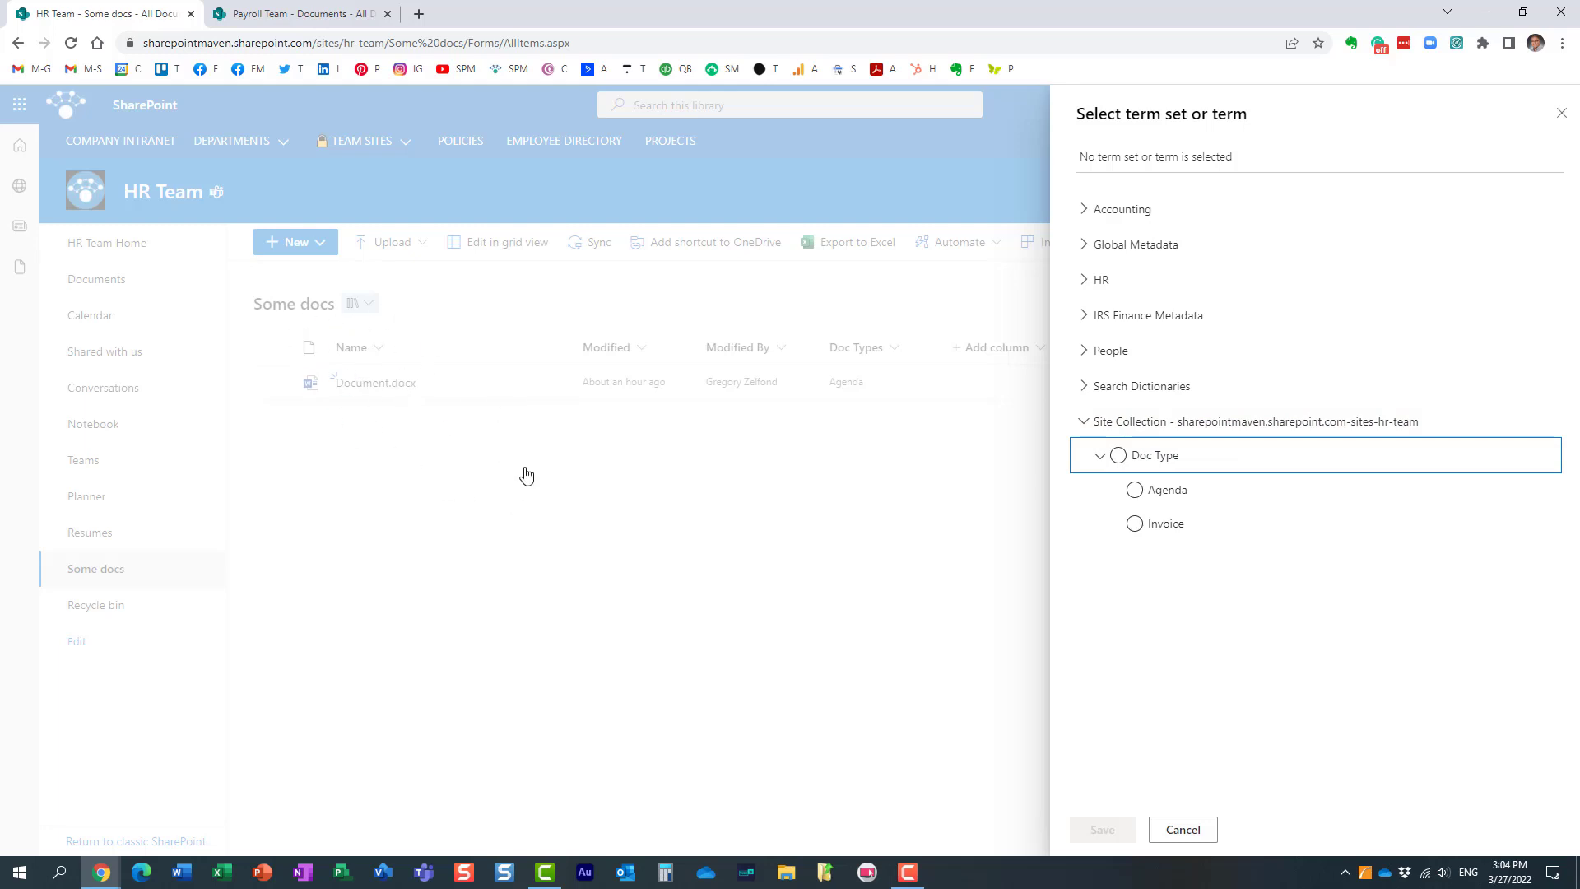
{"action": "left_click", "coordinate": [1184, 831]}
Step: Start a managed metadata column in Payroll Team Documents and cancel the picker, which lacks Doc Type
{"action": "left_click", "coordinate": [296, 14]}
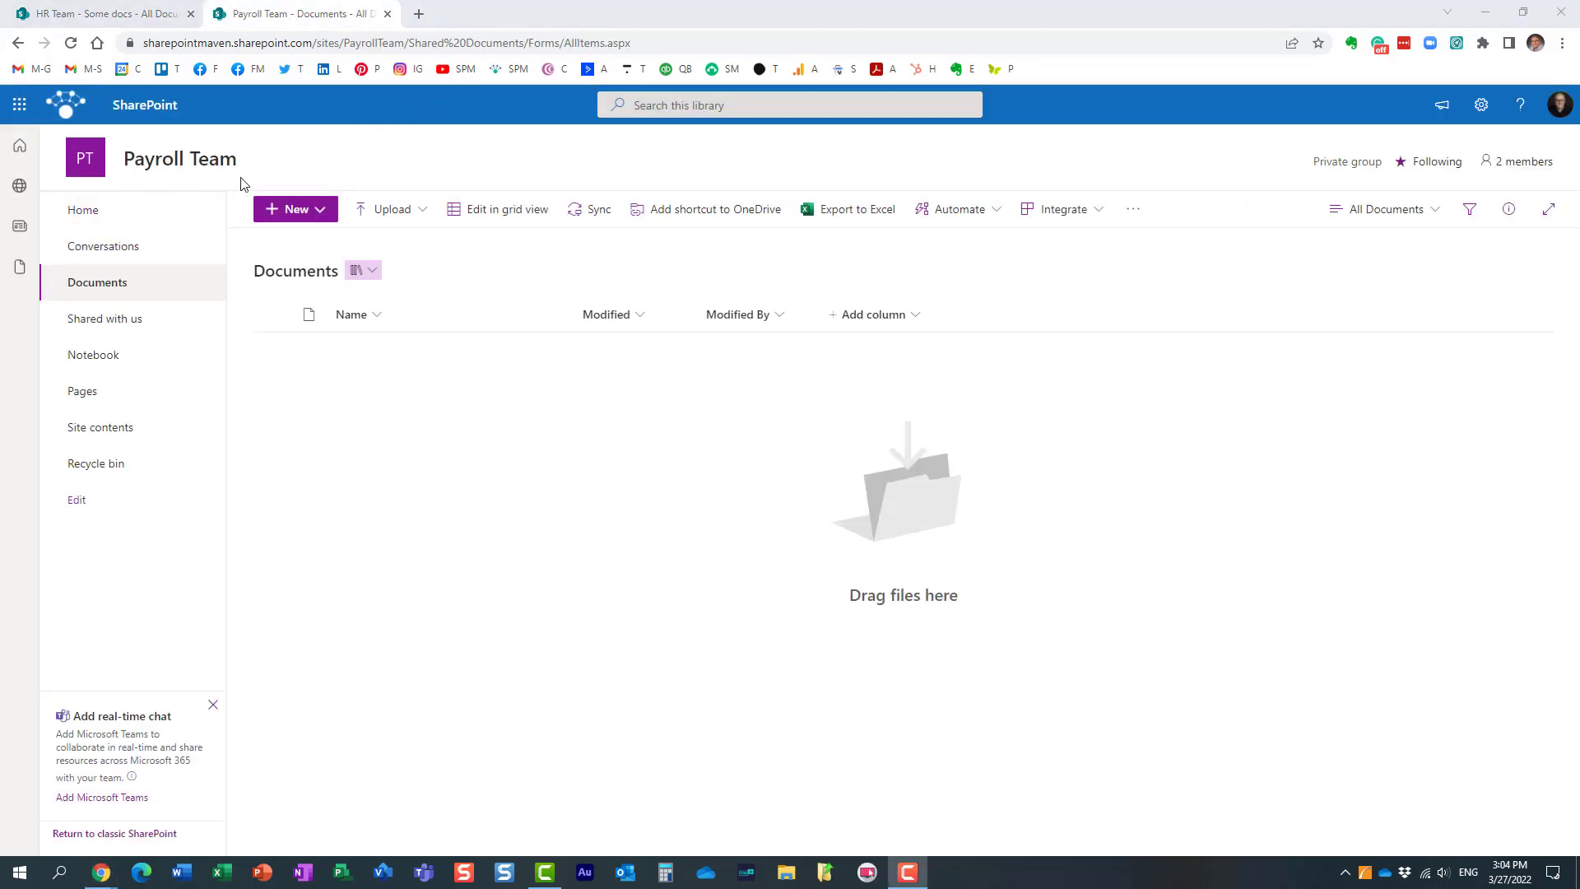
{"action": "left_click", "coordinate": [860, 316]}
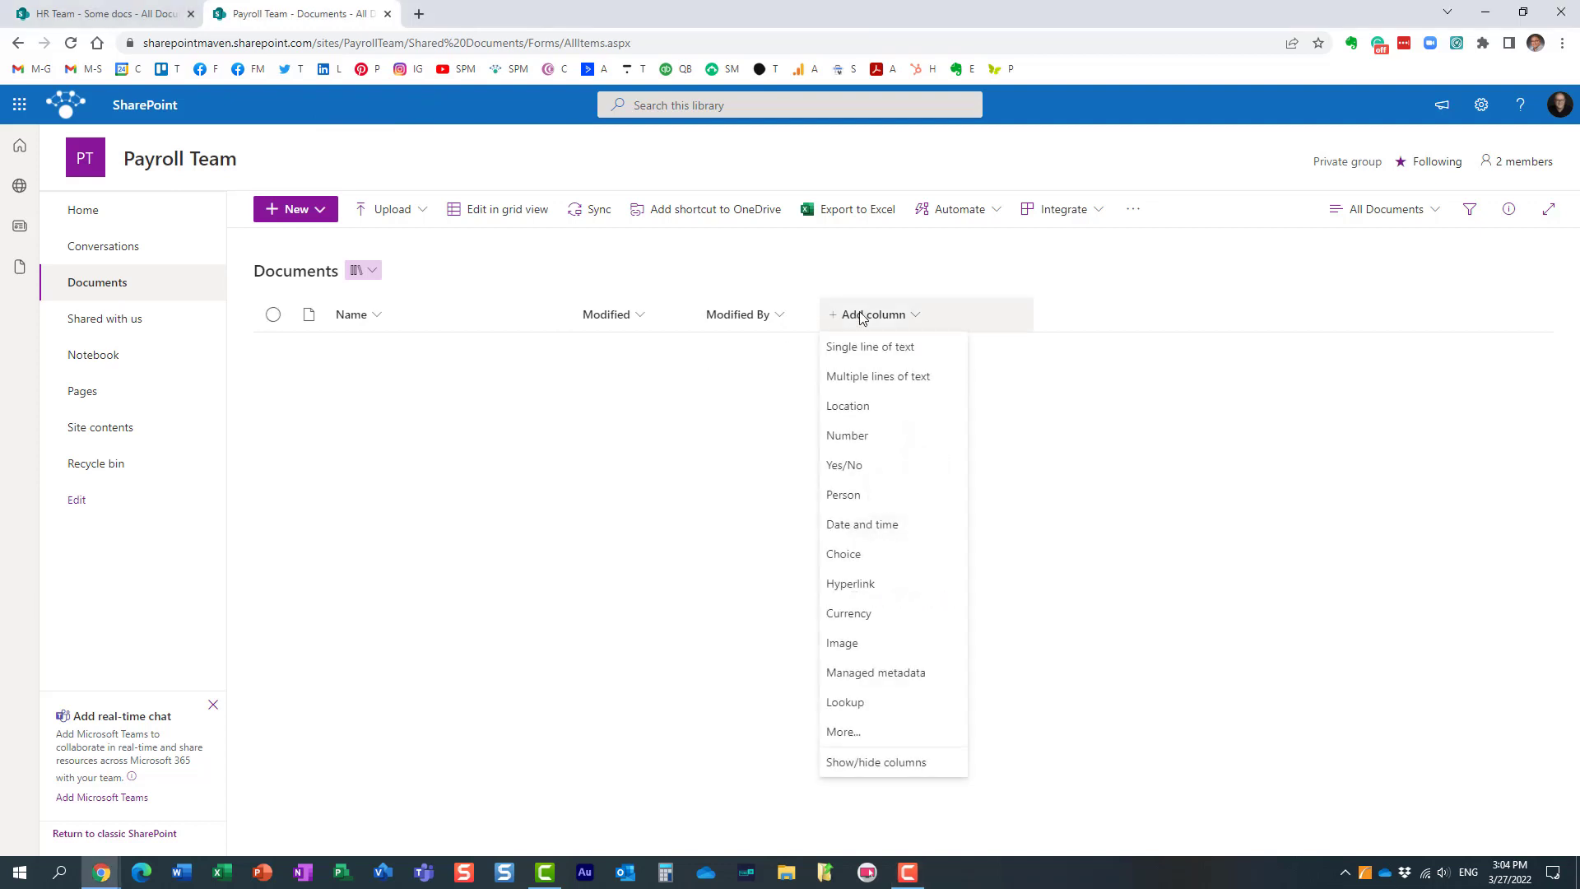
{"action": "left_click", "coordinate": [912, 672]}
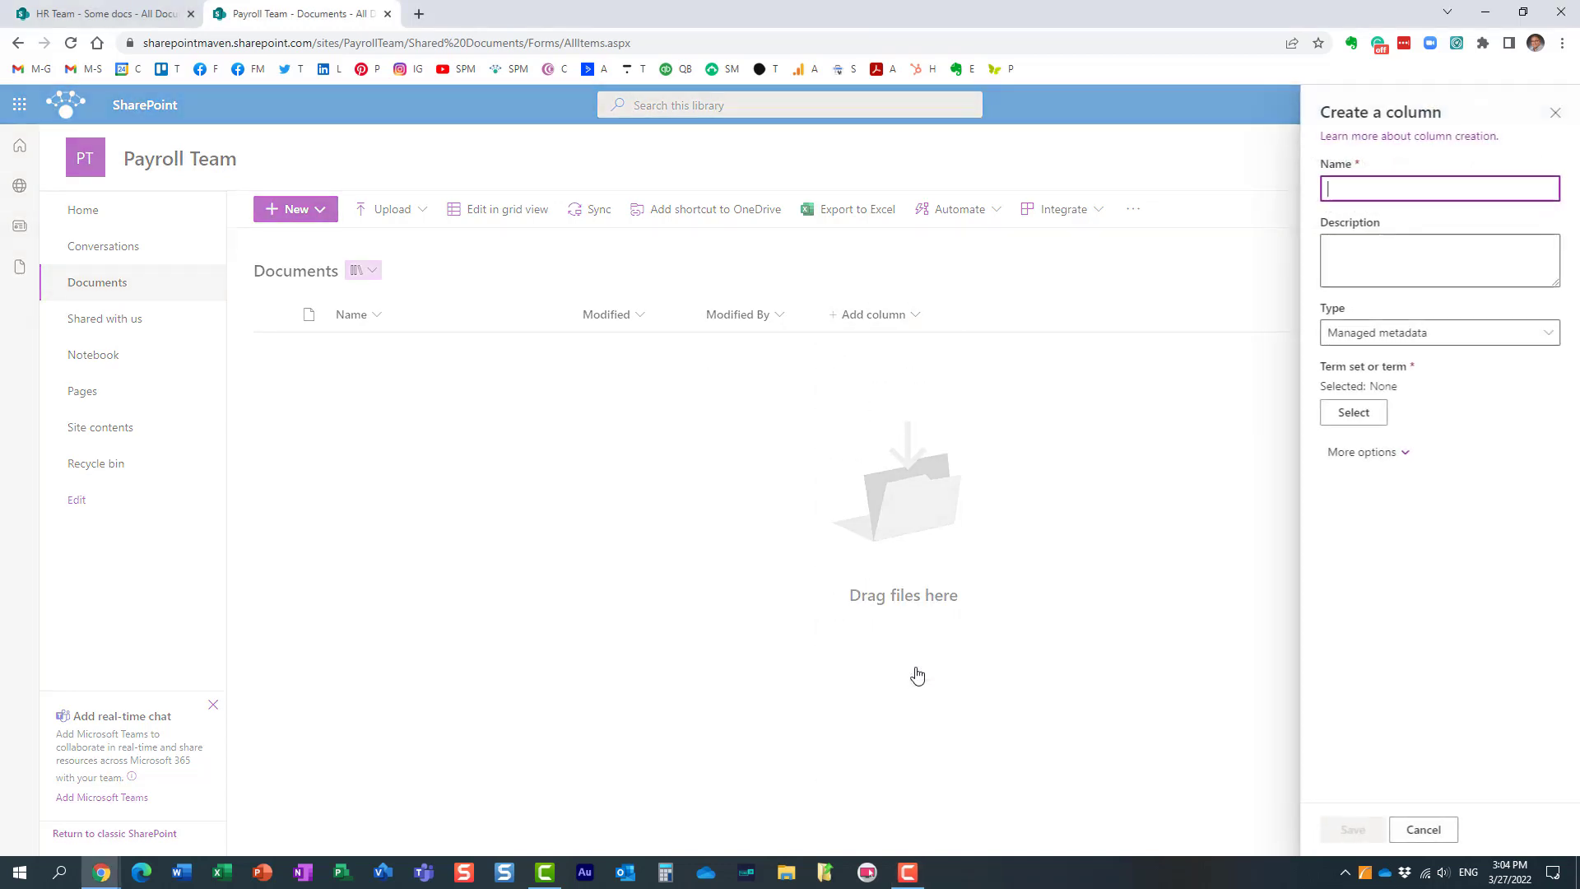
{"action": "left_click", "coordinate": [1354, 416]}
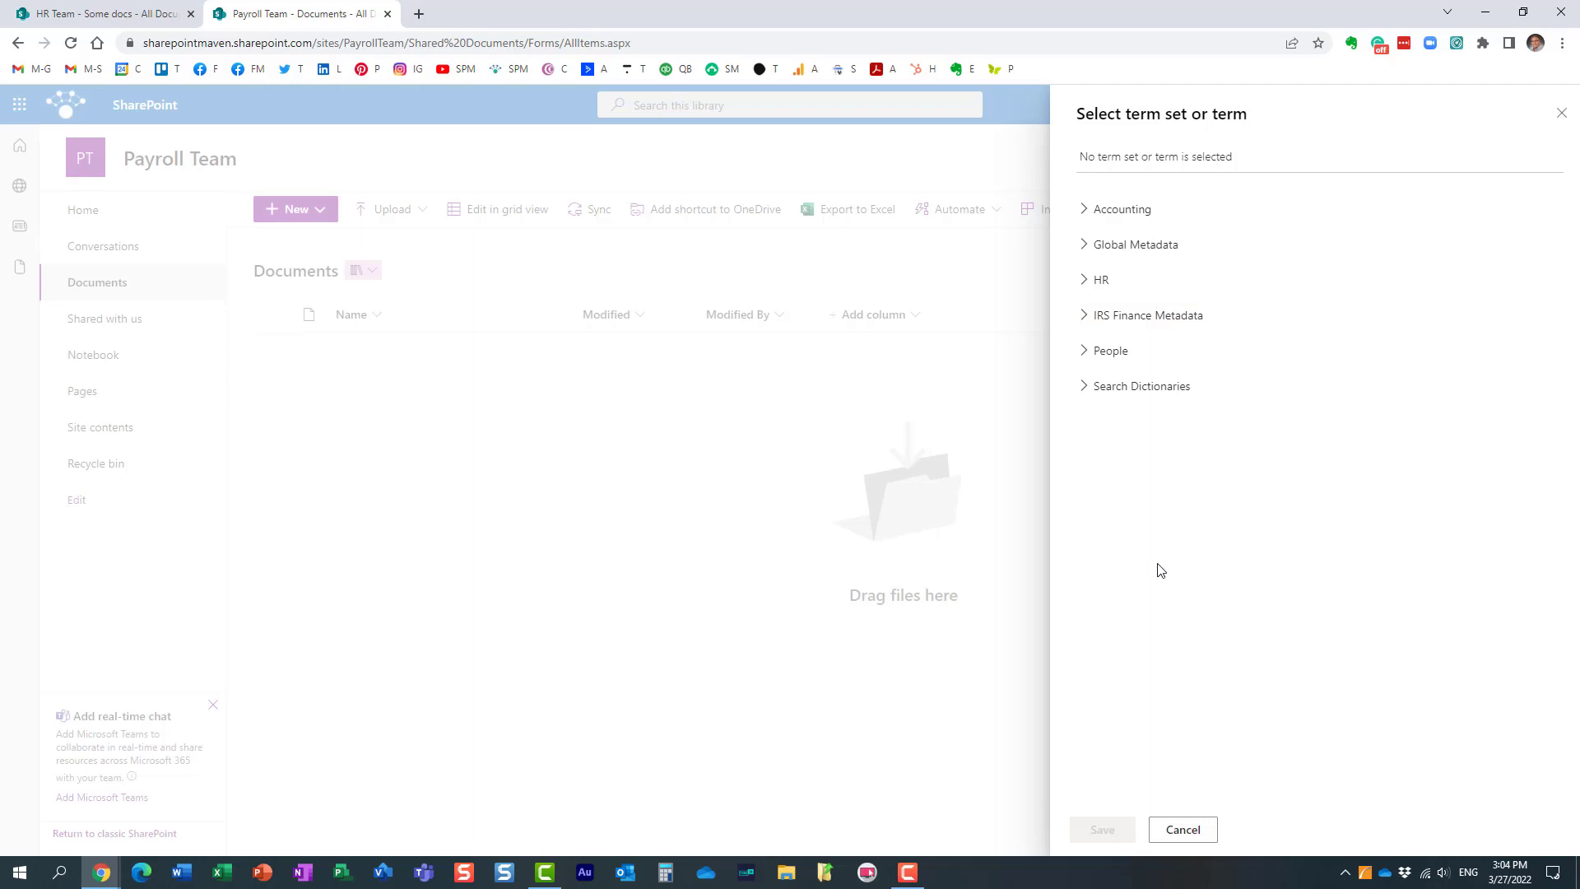
{"action": "left_click", "coordinate": [1184, 830]}
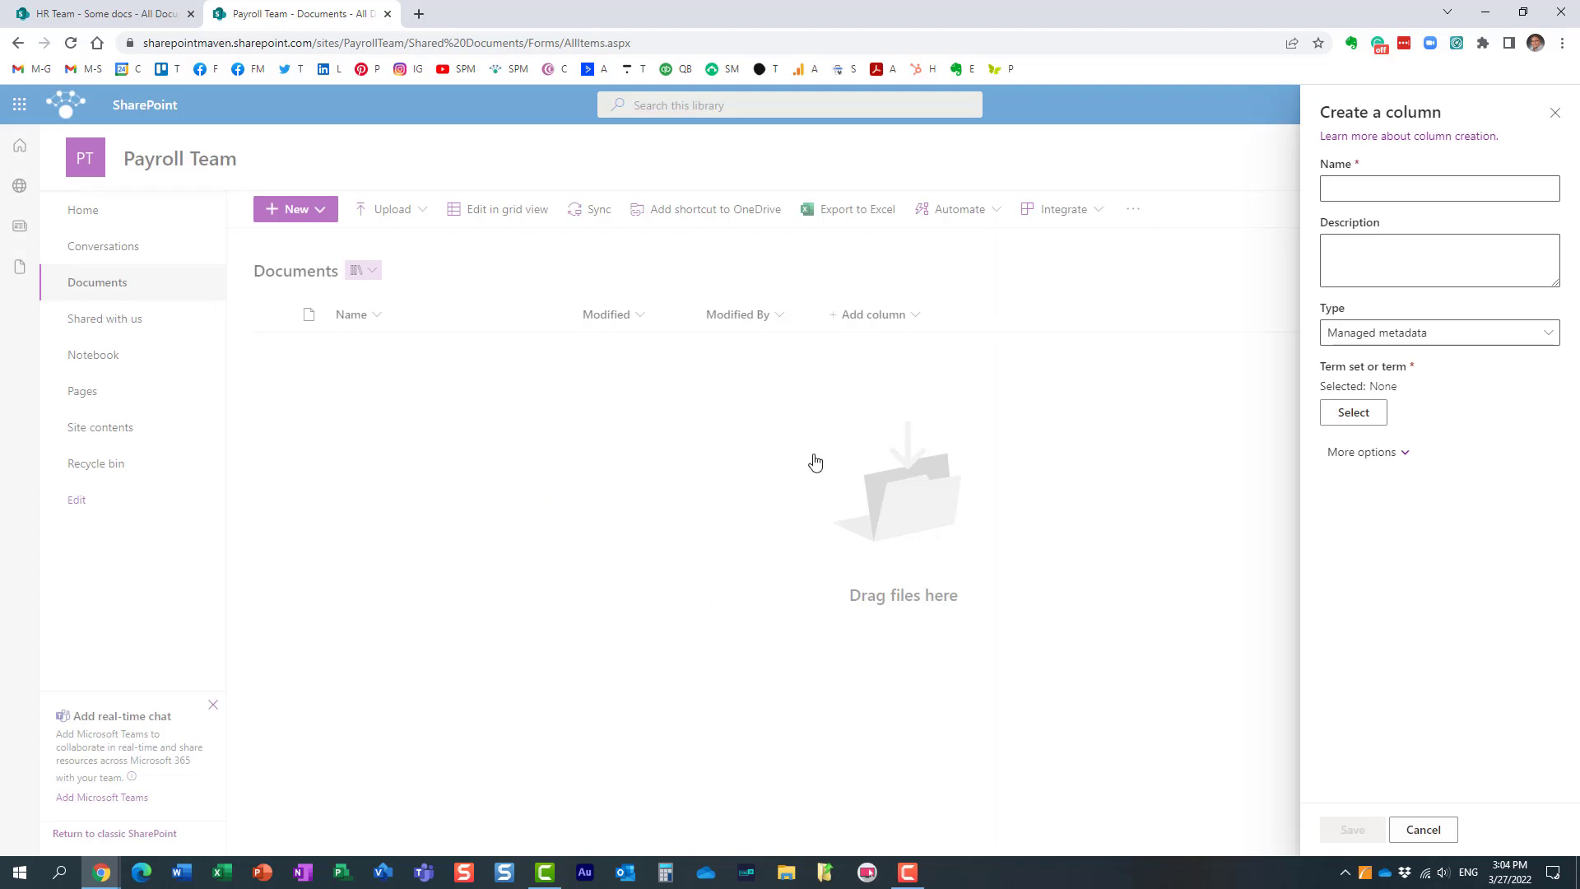
Step: Discard the unsaved new columns in both the Payroll Team and HR Team libraries
{"action": "left_click", "coordinate": [1554, 113]}
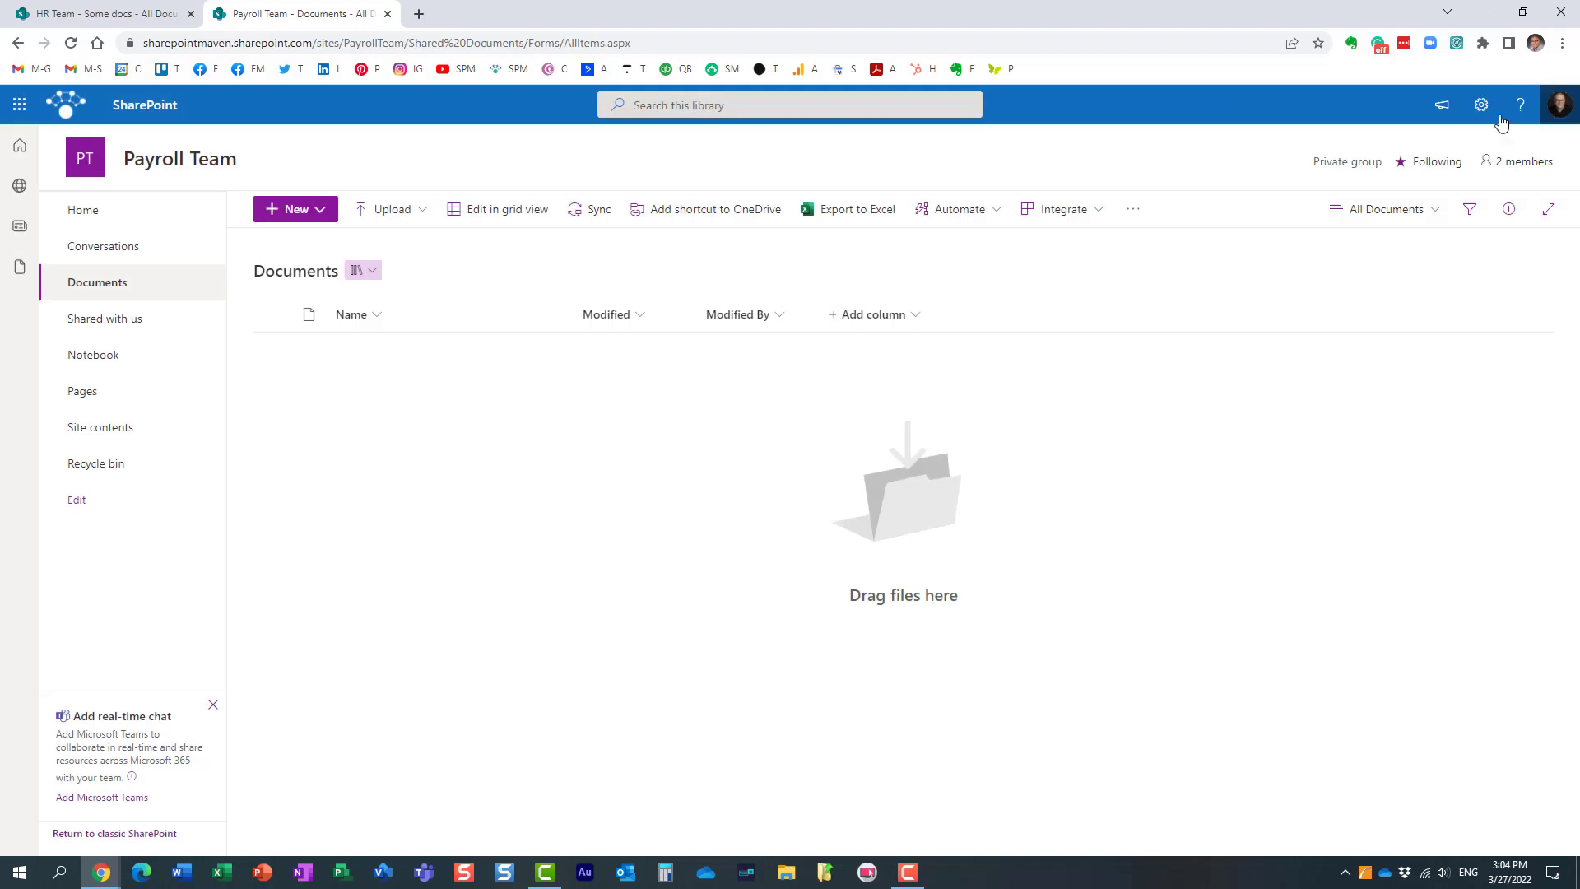
{"action": "left_click", "coordinate": [84, 14]}
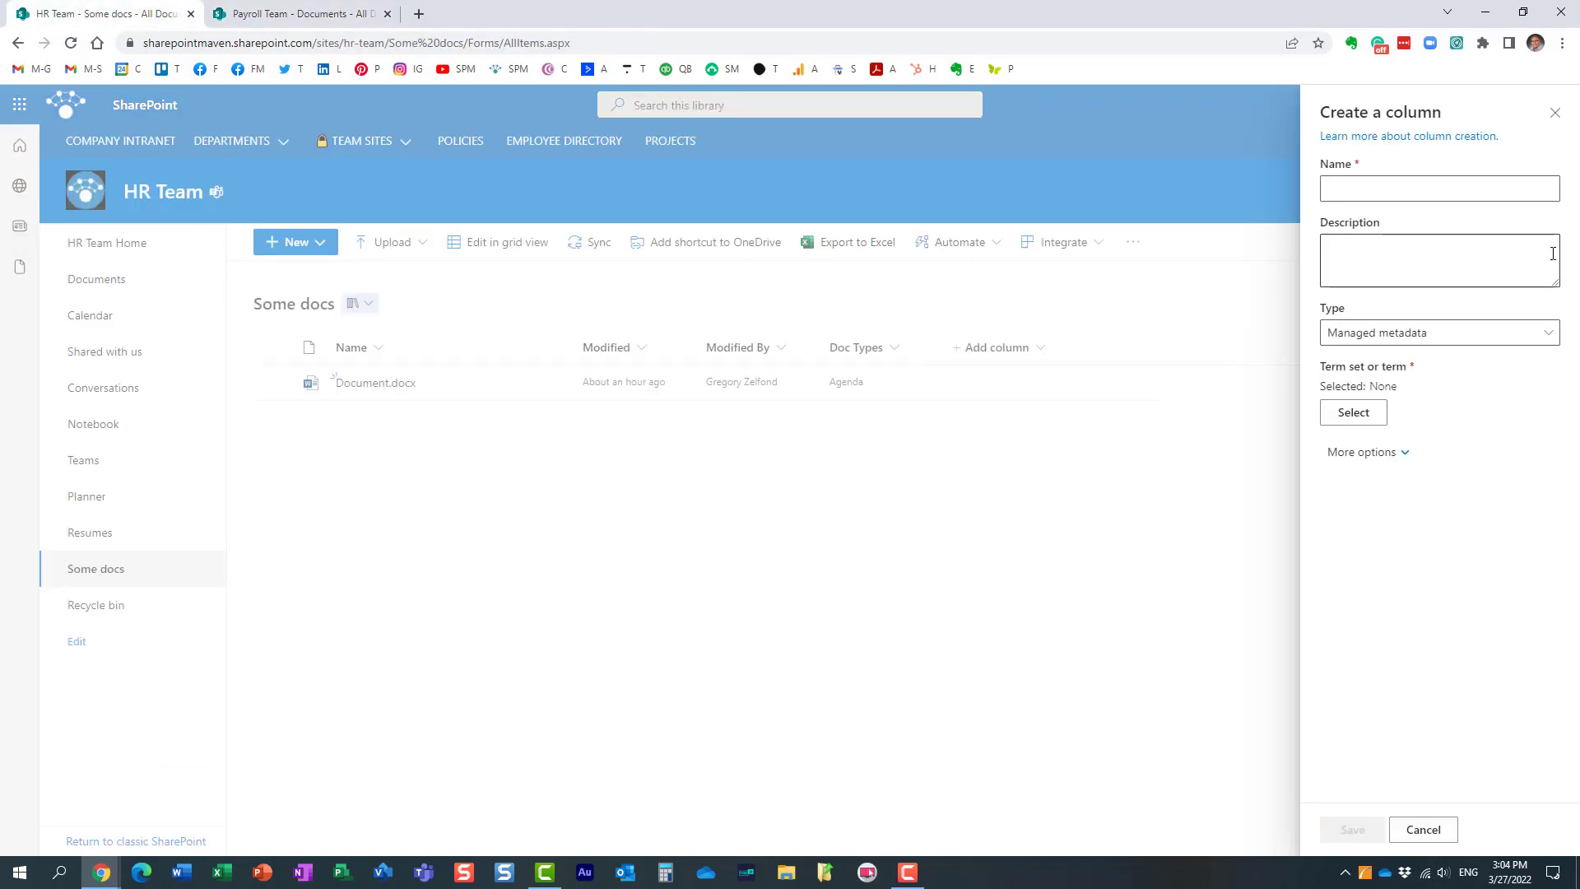
{"action": "left_click", "coordinate": [1419, 831]}
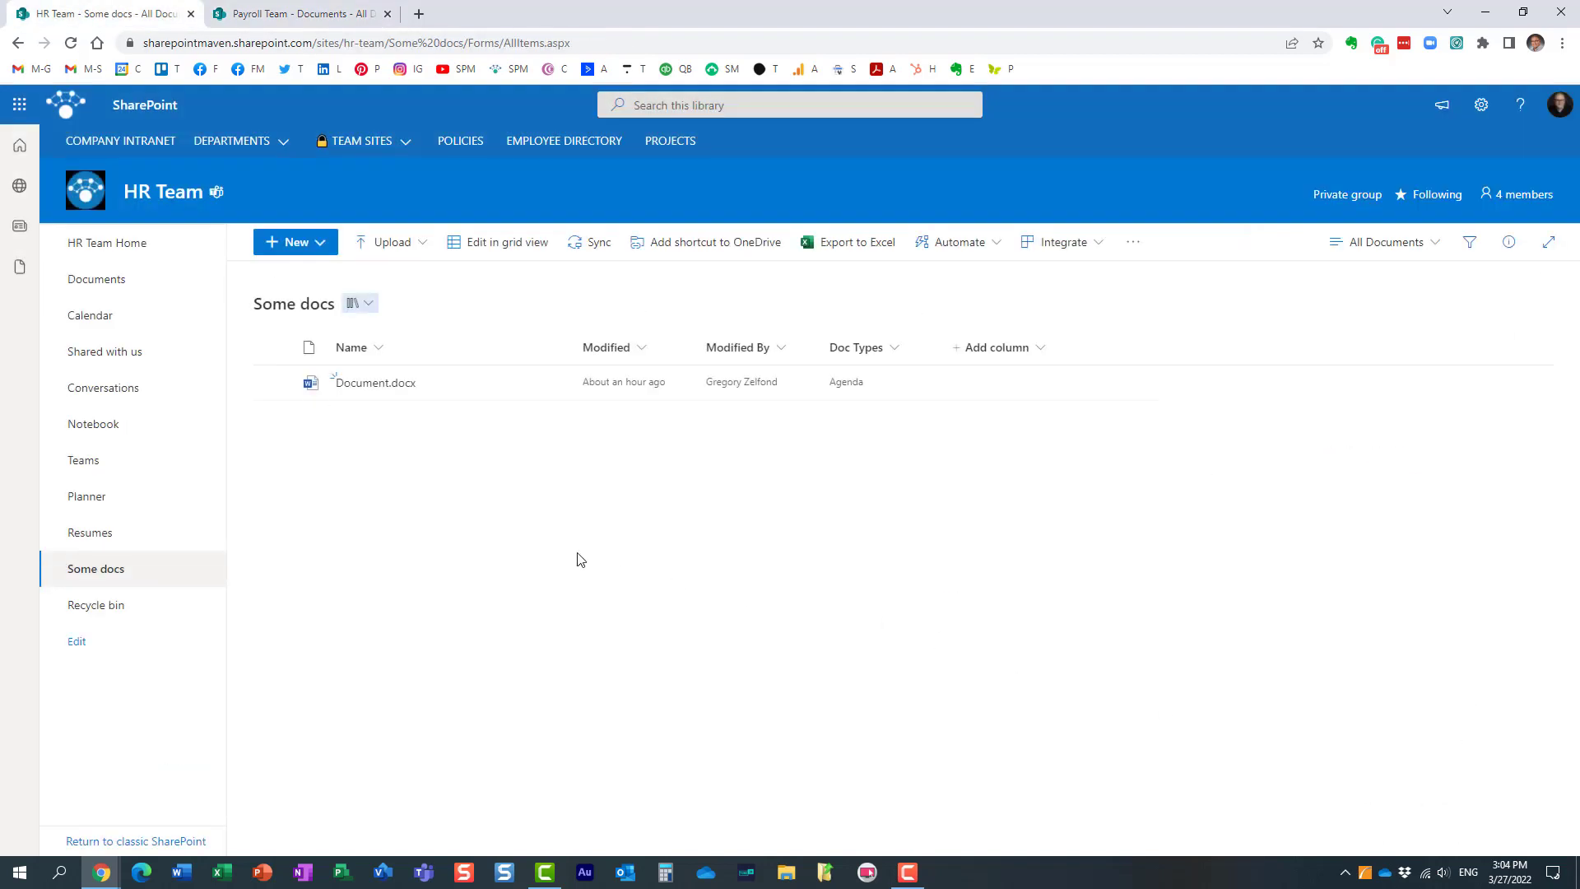
Step: Open Term store management from the HR Team site's full site settings
{"action": "left_click", "coordinate": [1475, 109]}
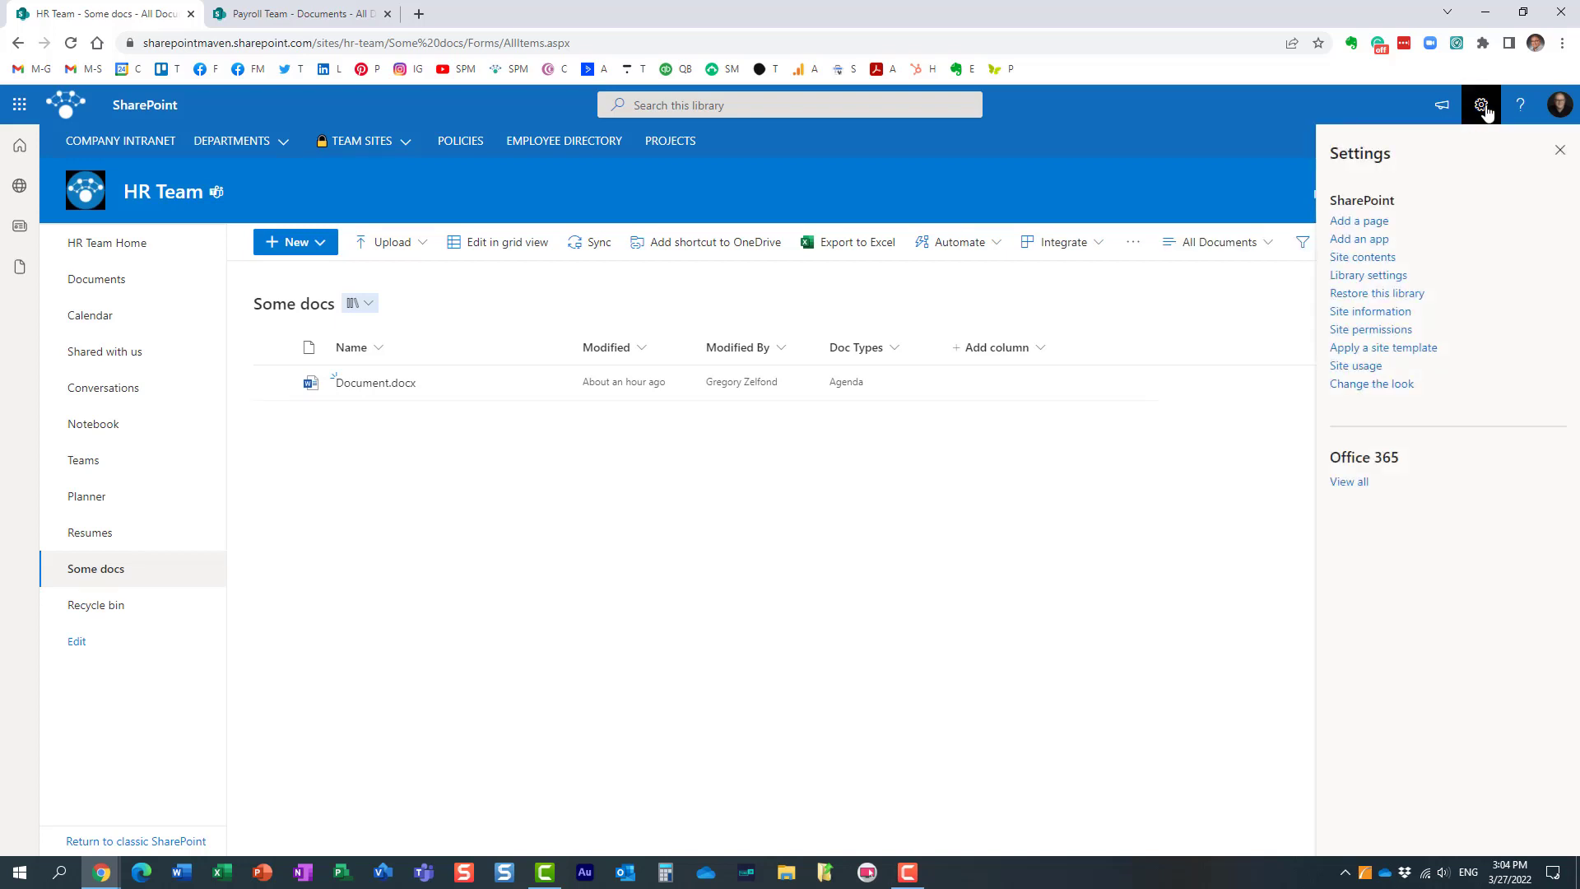
{"action": "left_click", "coordinate": [1383, 316]}
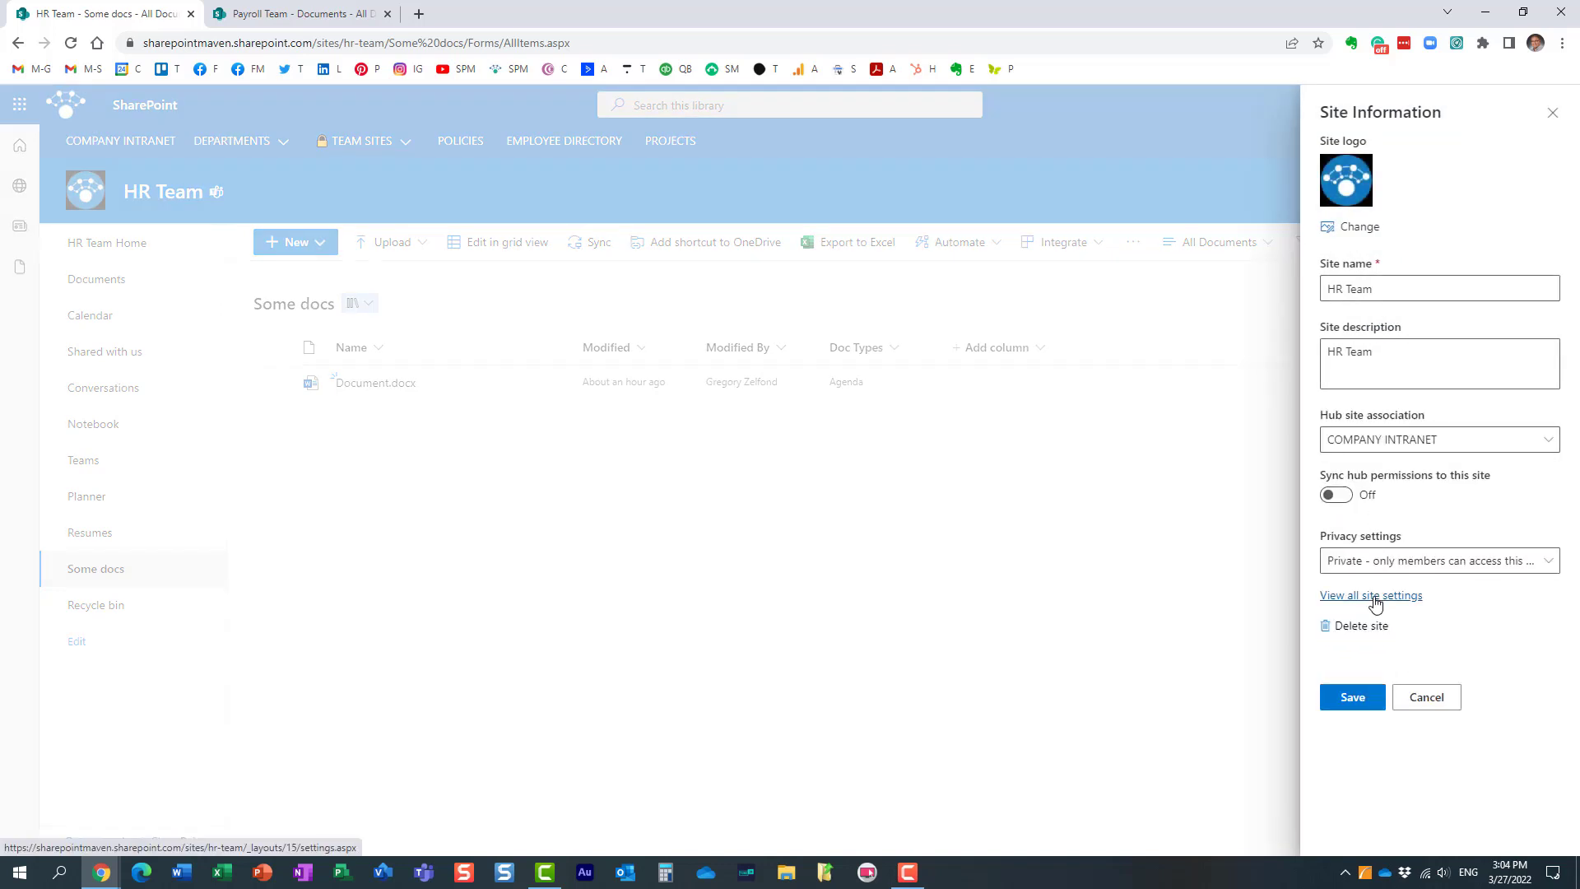
{"action": "left_click", "coordinate": [1373, 596]}
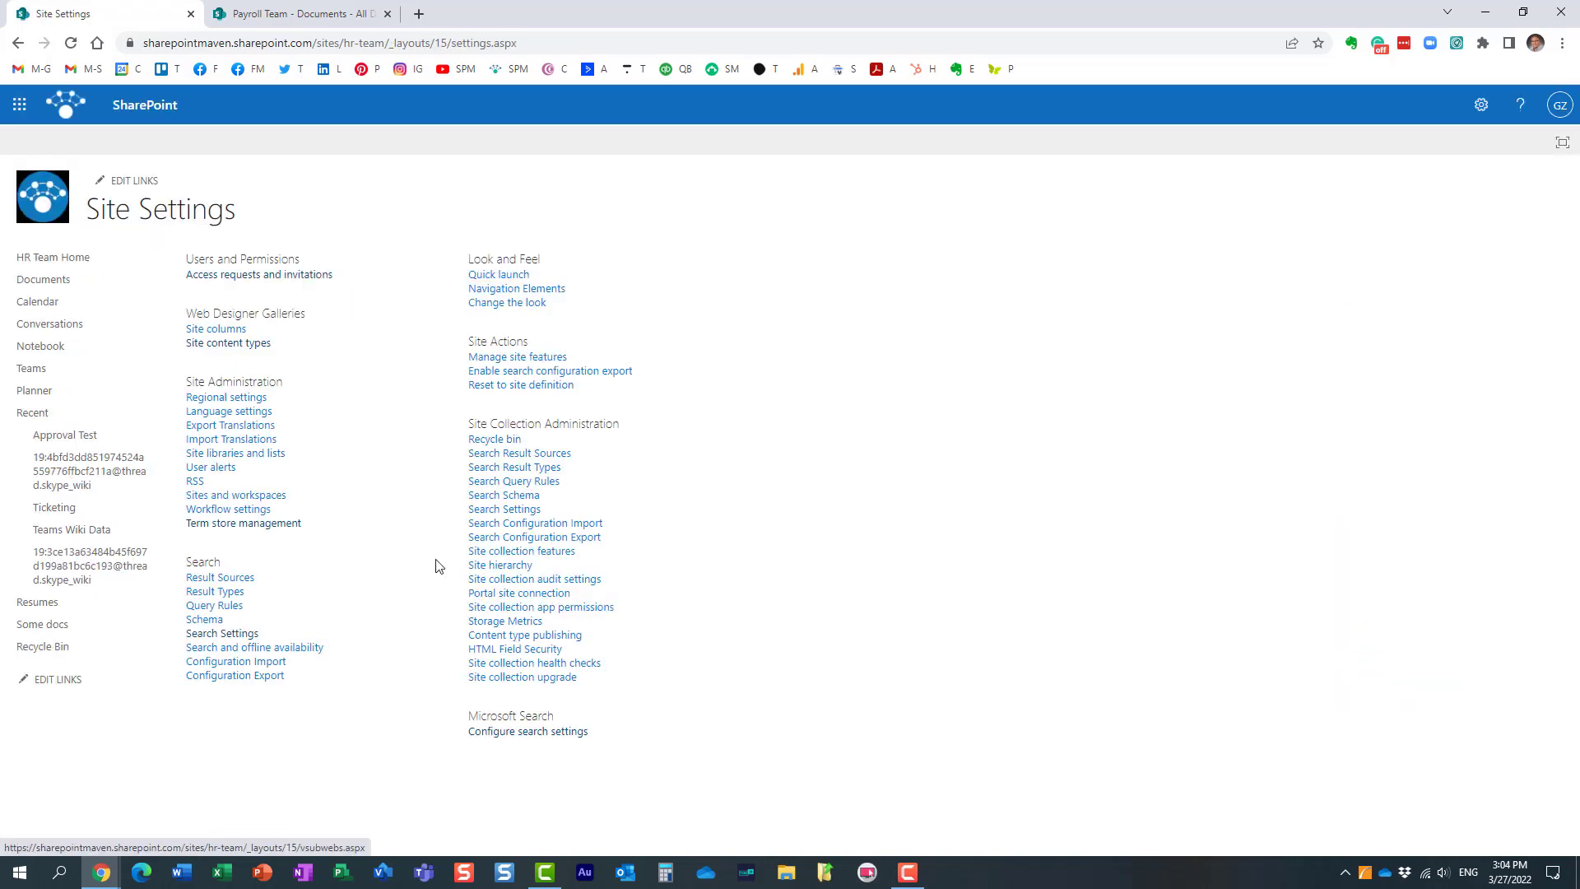
{"action": "left_click", "coordinate": [271, 526]}
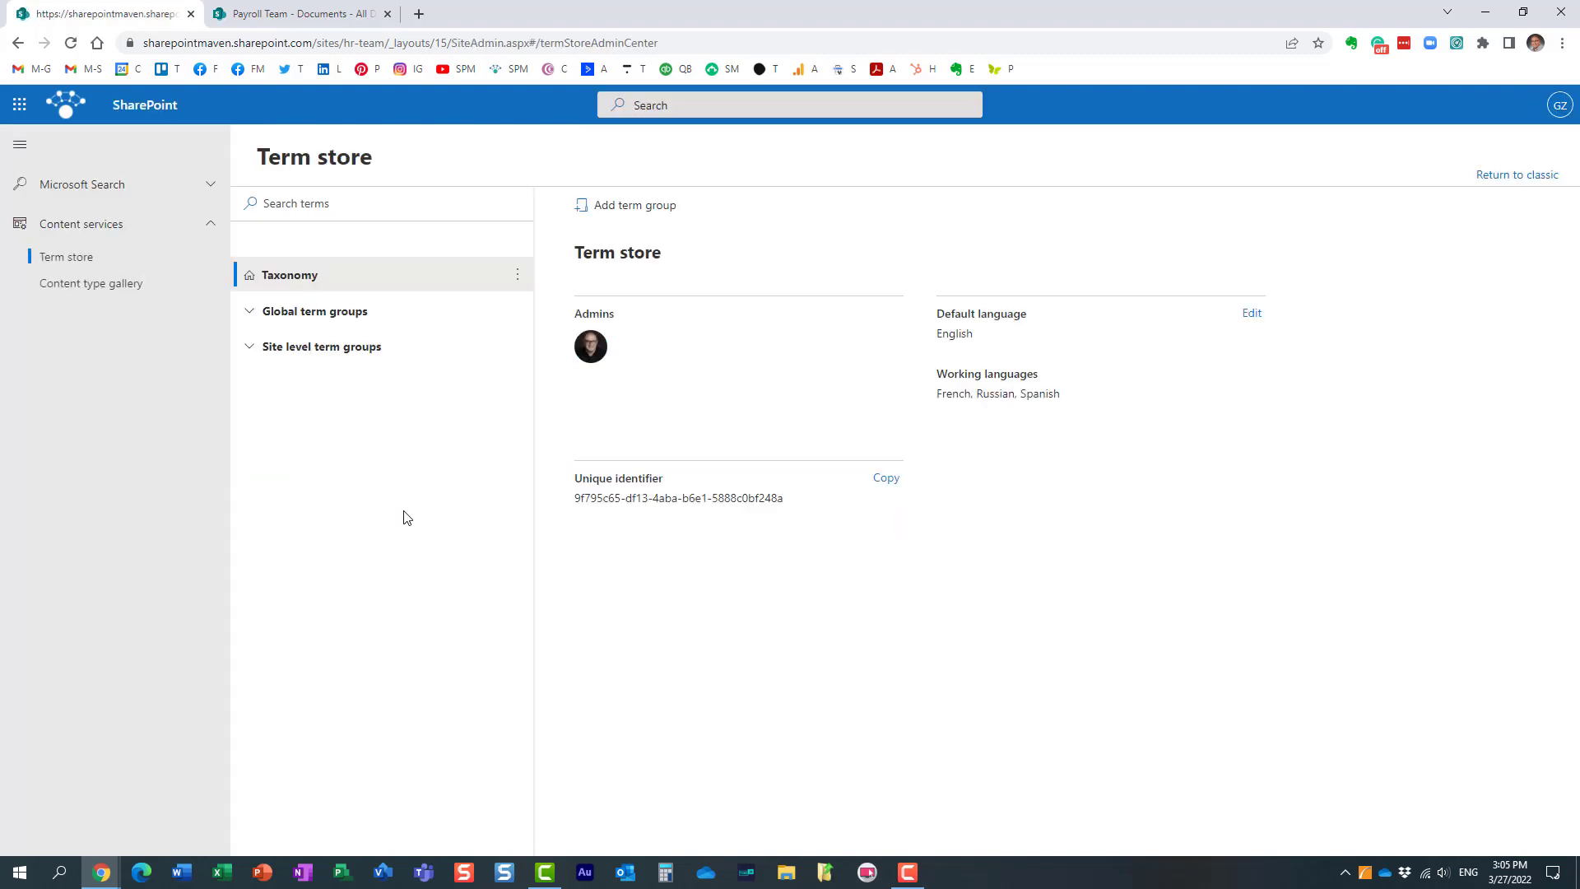
Step: Select the HR Team's site-level Site Collection term group and switch to the classic term store tool
{"action": "left_click", "coordinate": [251, 347]}
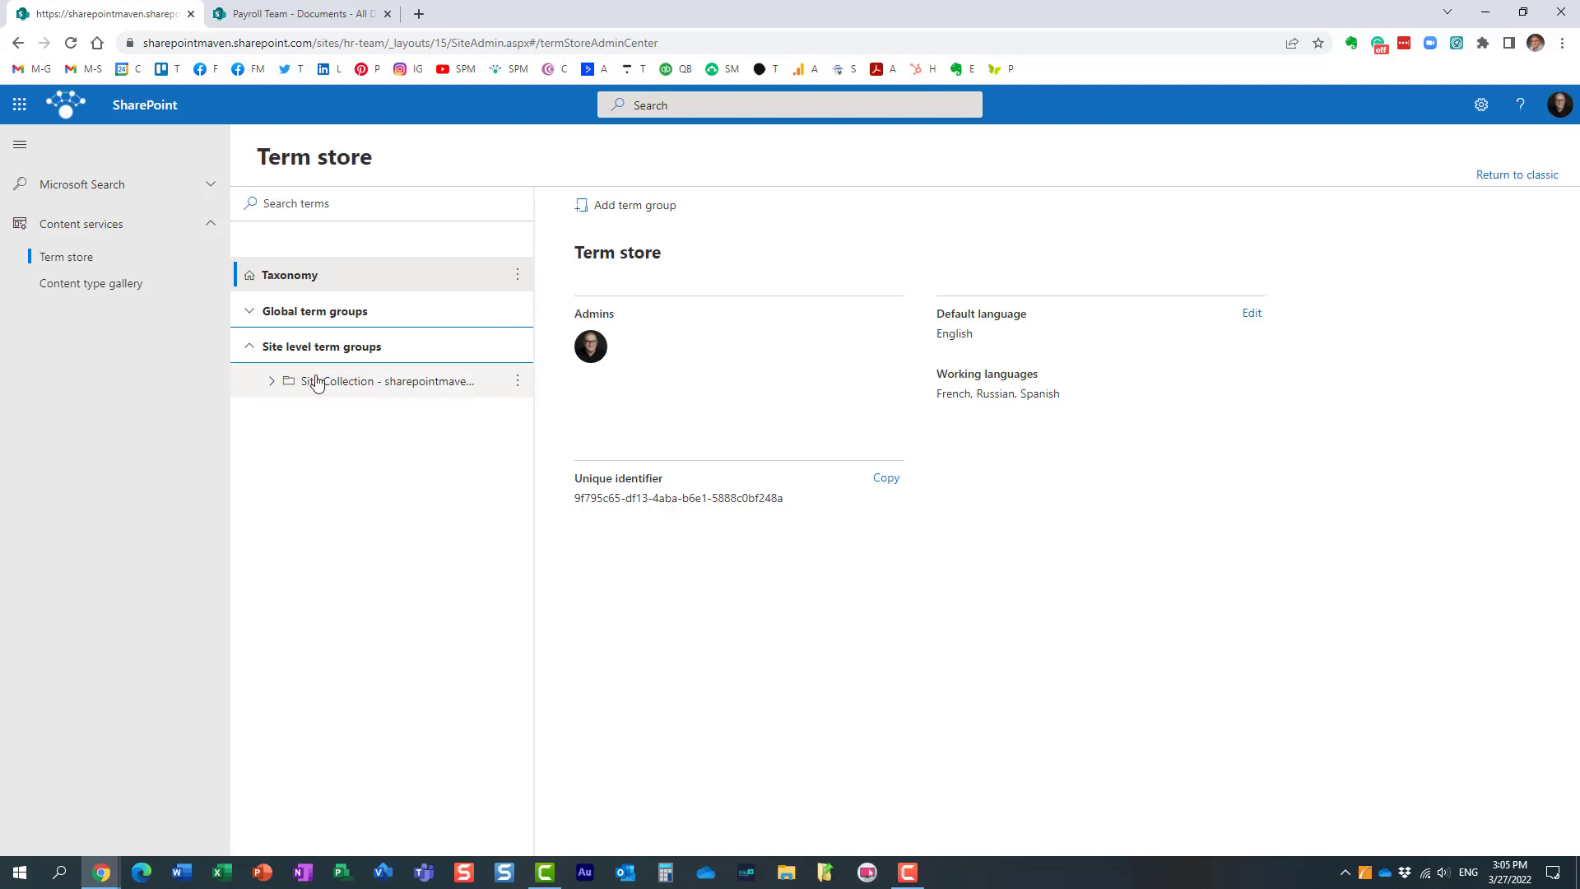
{"action": "left_click", "coordinate": [377, 388]}
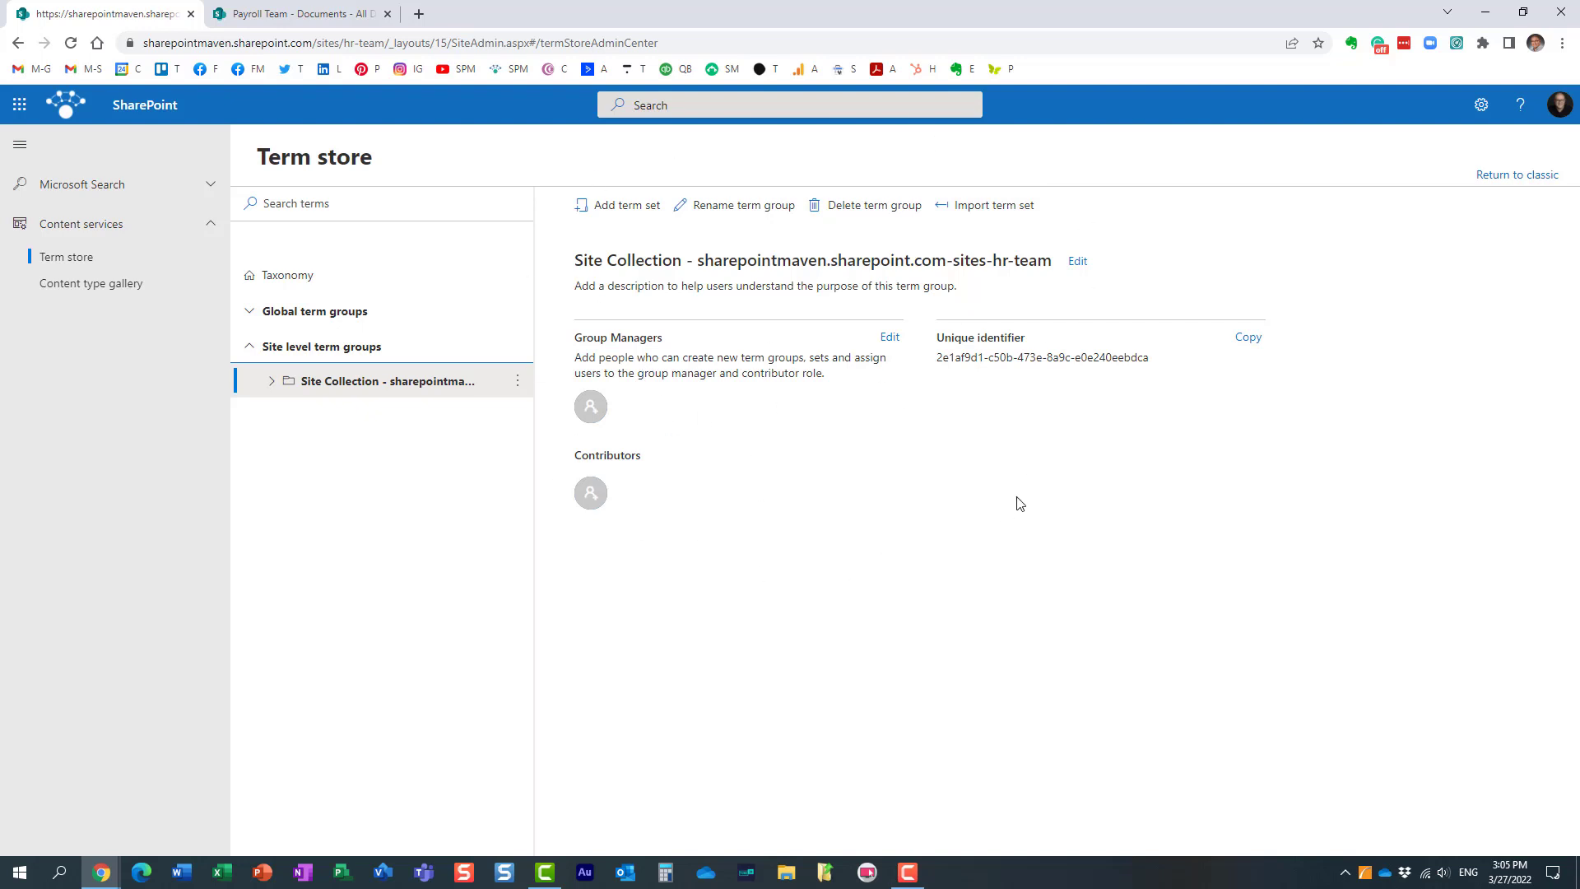
{"action": "left_click", "coordinate": [1535, 172]}
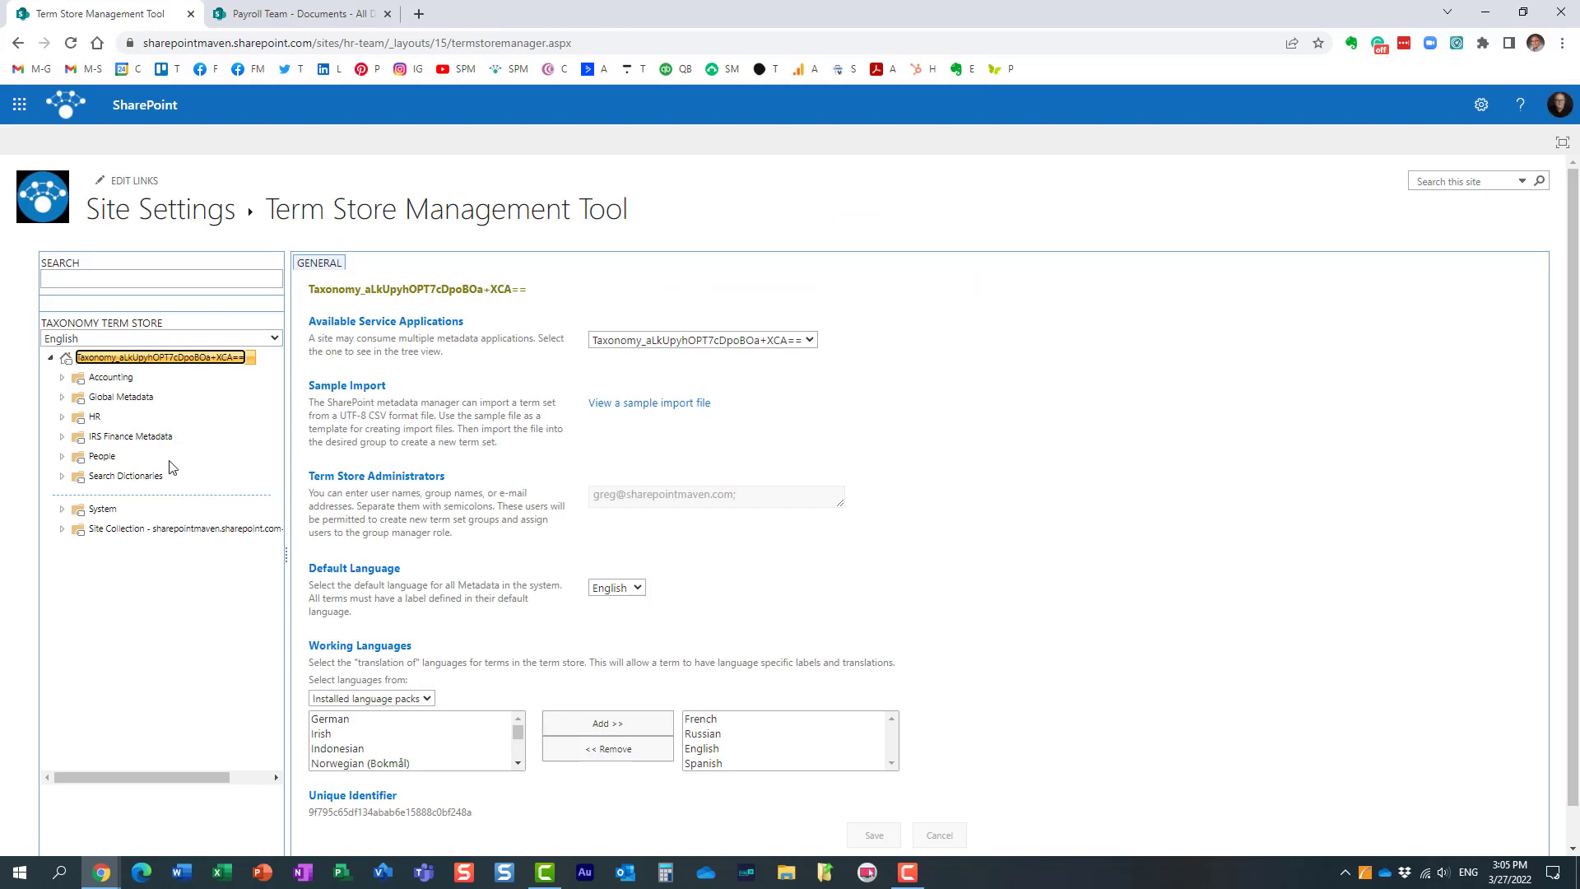
Step: Select and expand the HR Site Collection term group in the classic tool to show Doc Type
{"action": "left_click", "coordinate": [117, 532]}
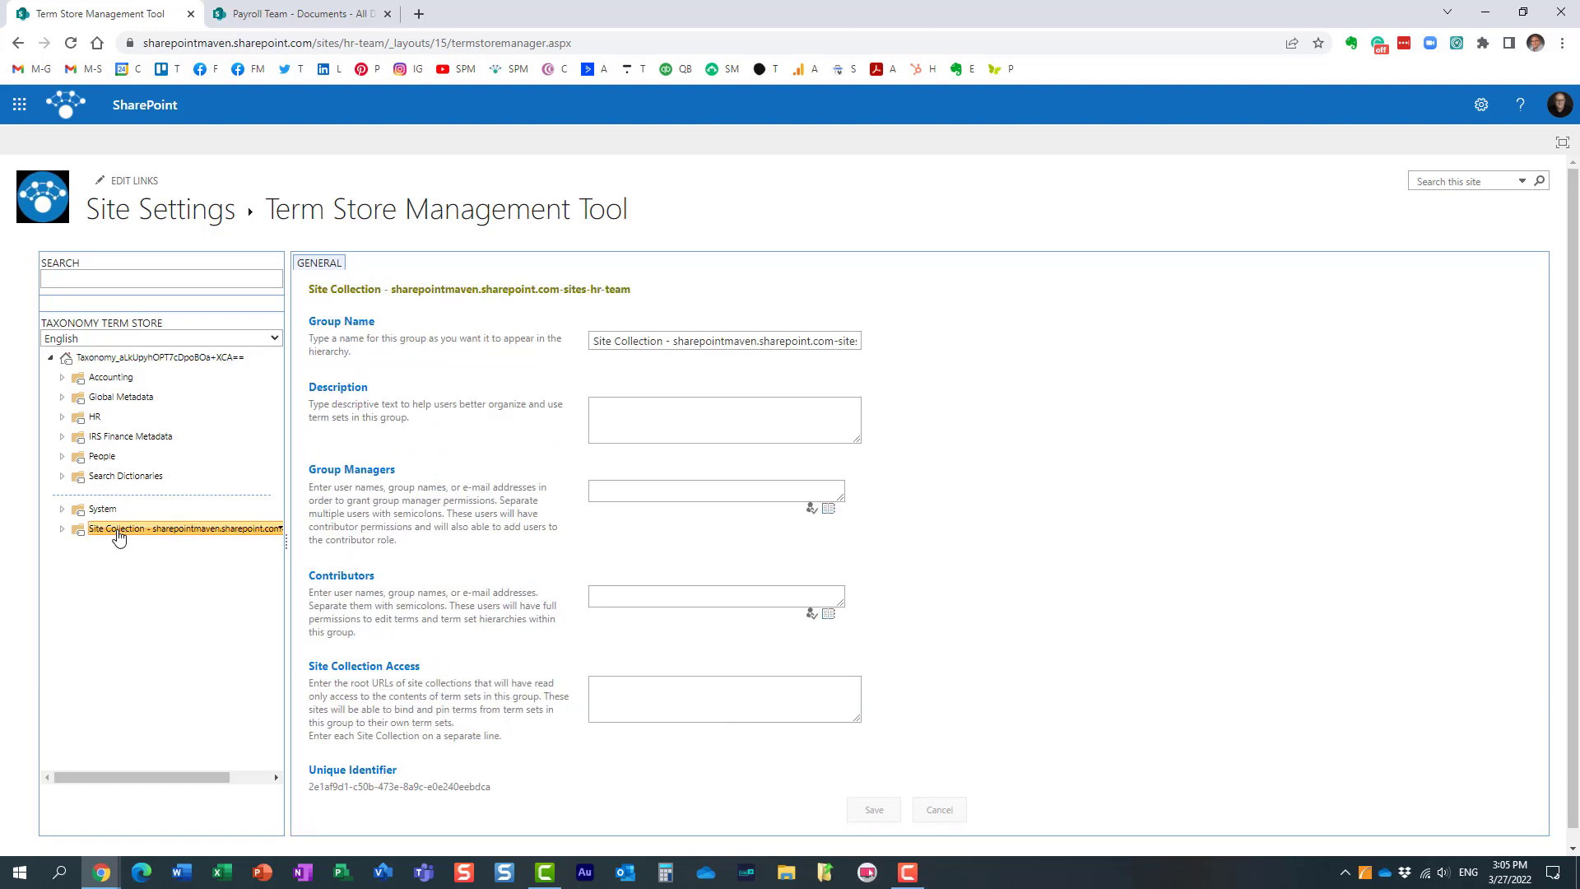
{"action": "left_click", "coordinate": [62, 530]}
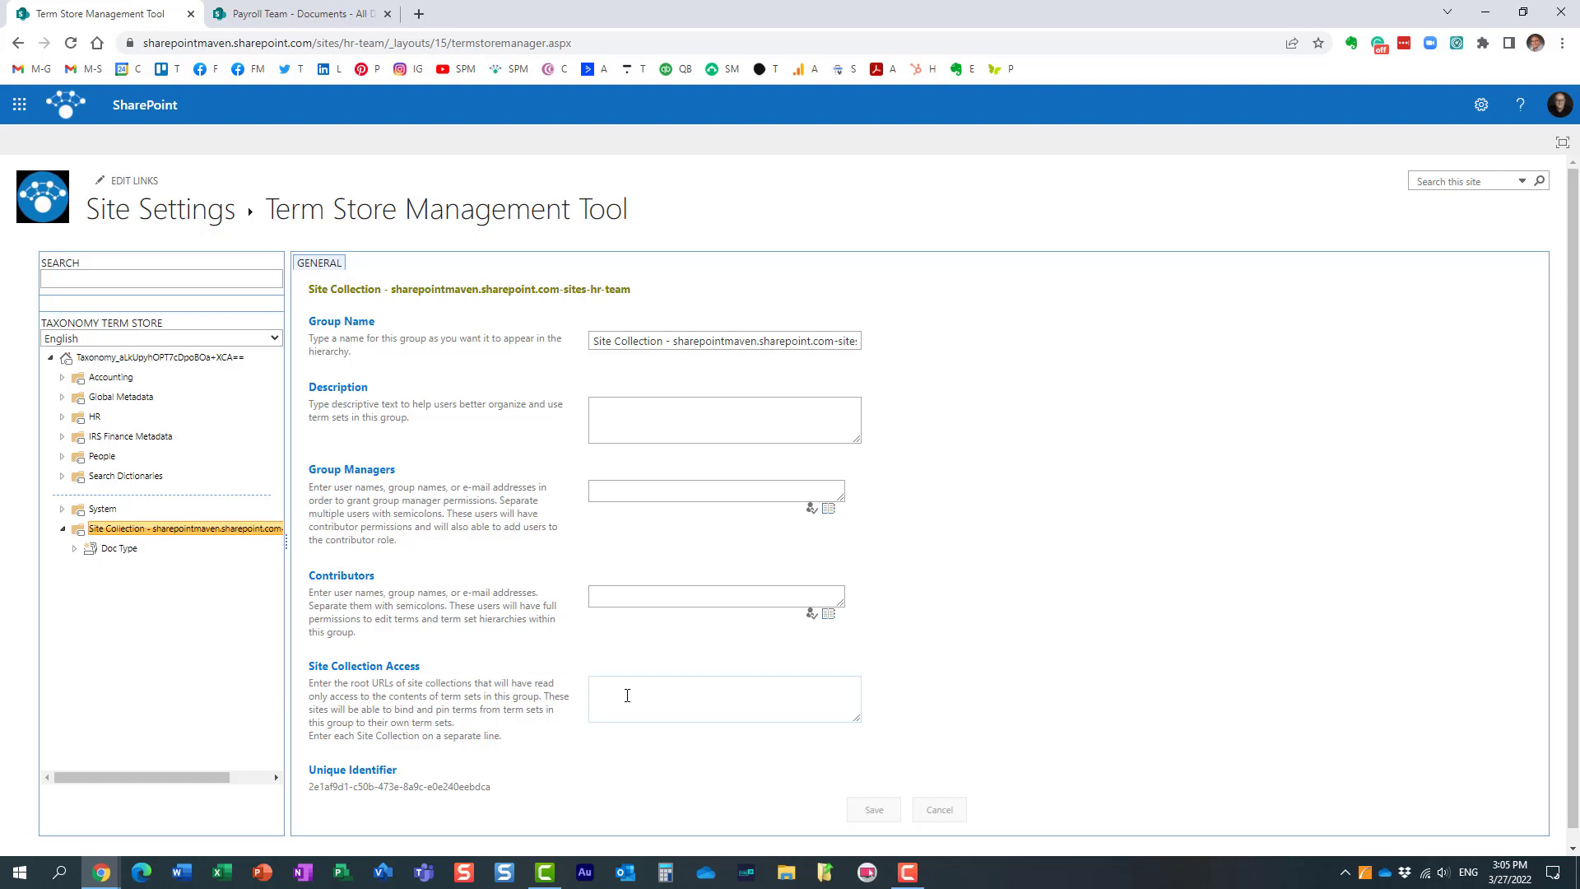
Step: Paste the Payroll Team site URL into the HR group's Site Collection Access and save
{"action": "left_click", "coordinate": [270, 17]}
{"action": "left_click", "coordinate": [64, 212]}
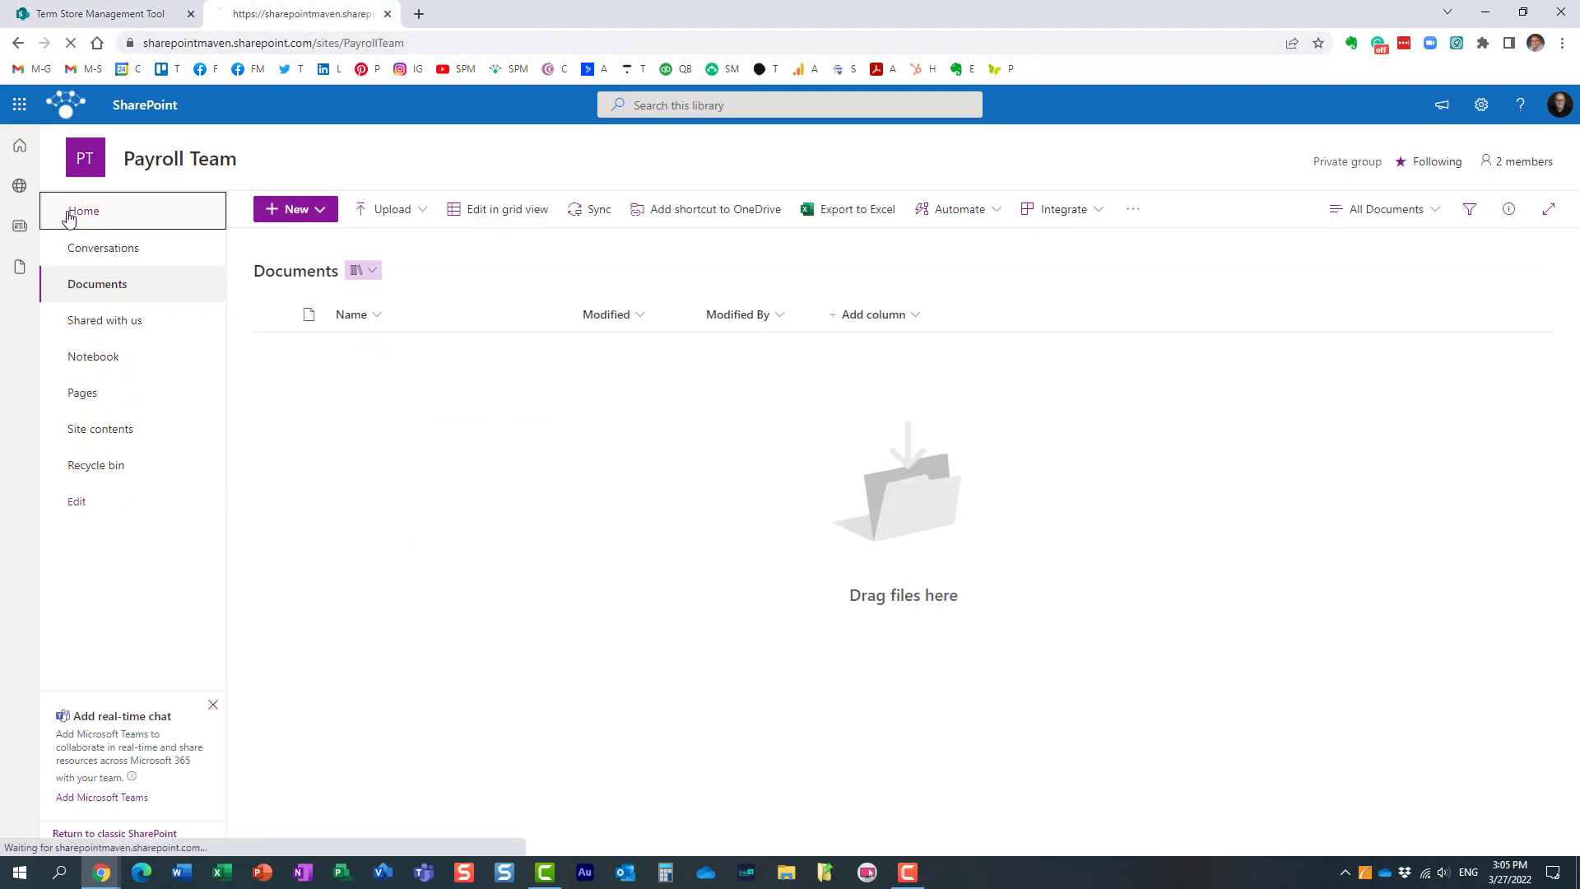
{"action": "left_click", "coordinate": [421, 46]}
{"action": "key", "text": "ctrl+c"}
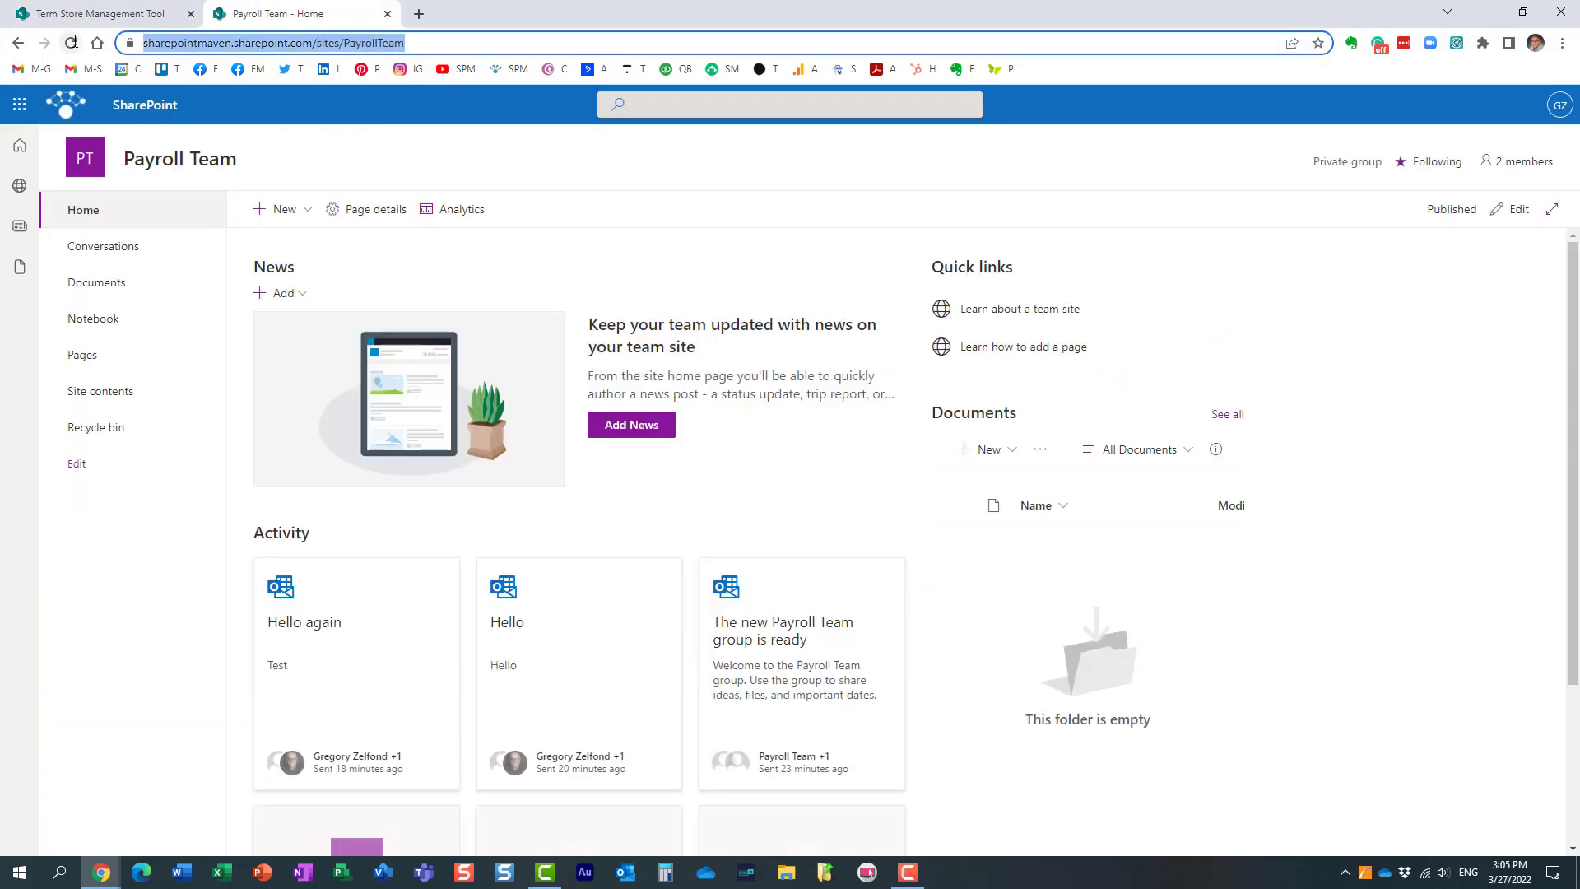
{"action": "left_click", "coordinate": [80, 12]}
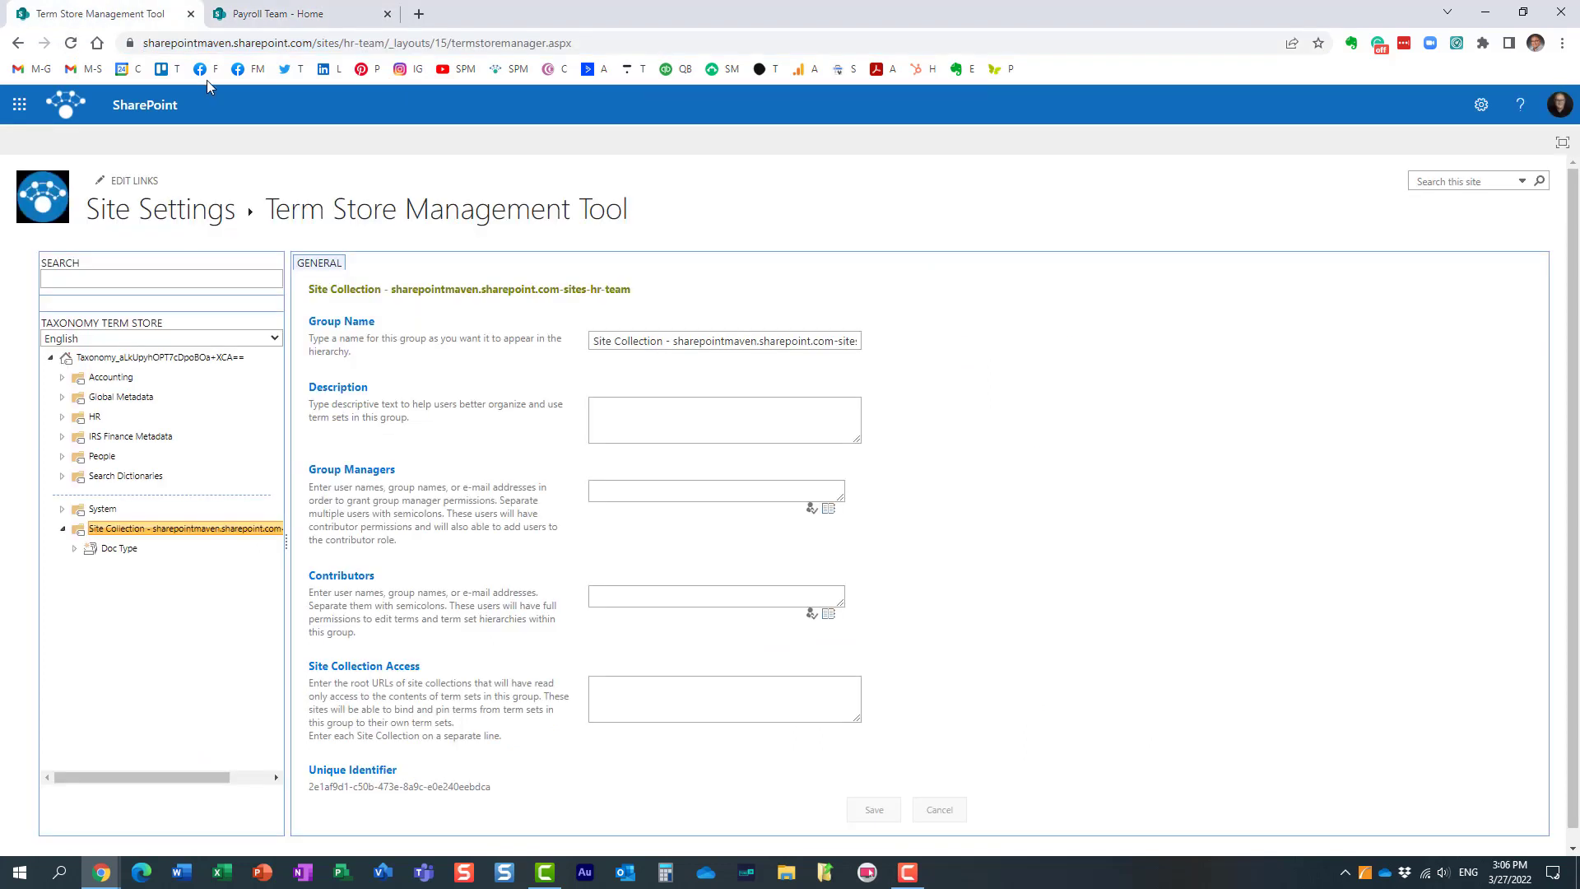
{"action": "left_click", "coordinate": [636, 702]}
{"action": "key", "text": "ctrl+v"}
{"action": "left_click", "coordinate": [872, 806]}
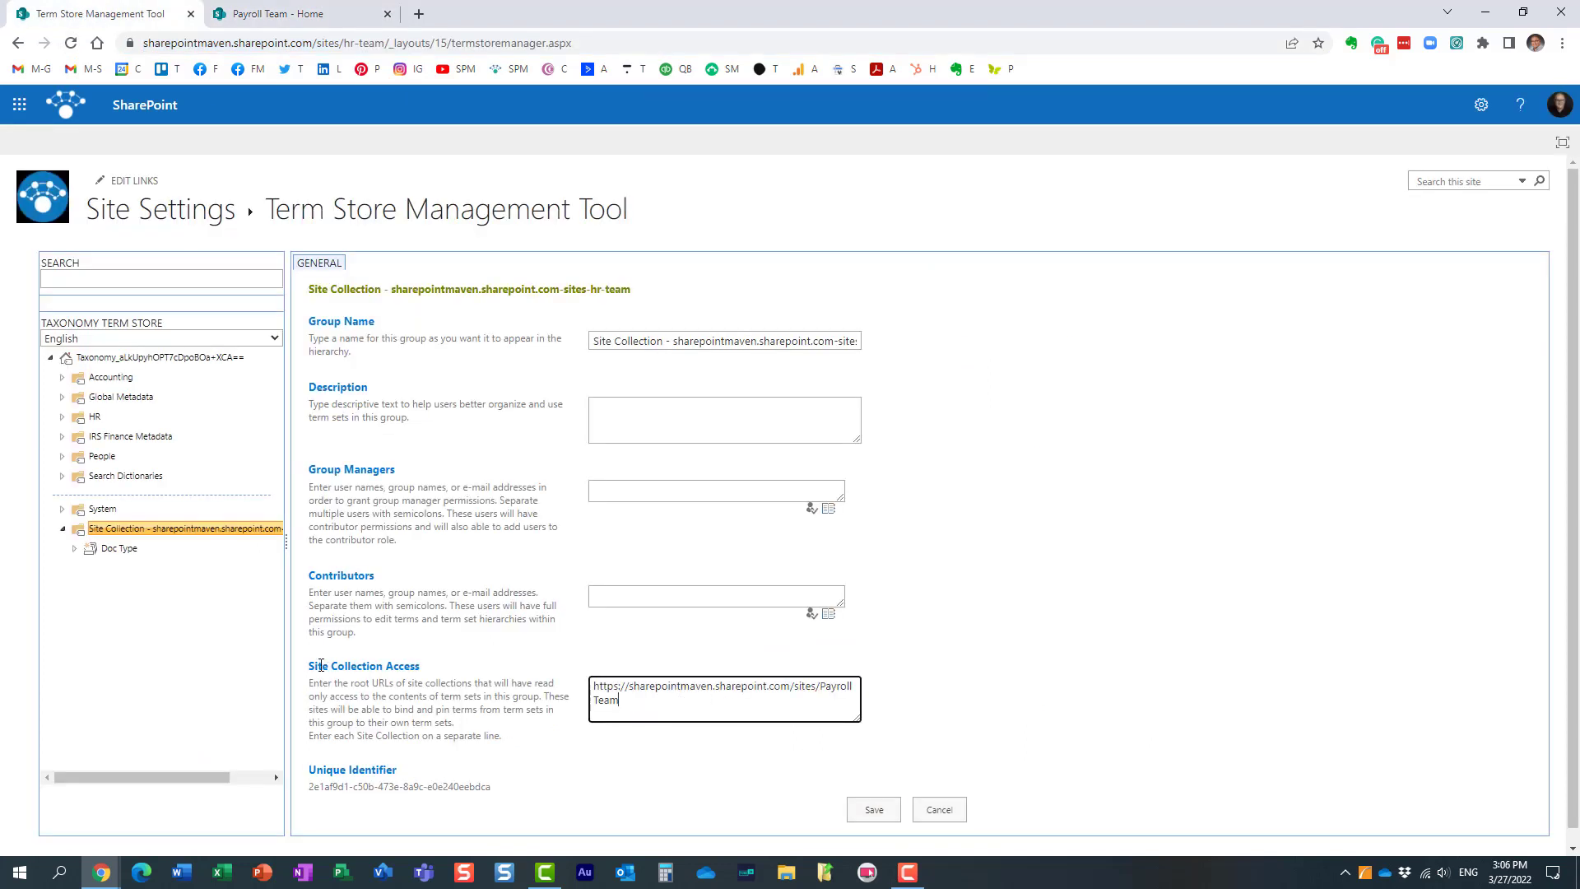
{"action": "left_click", "coordinate": [870, 808]}
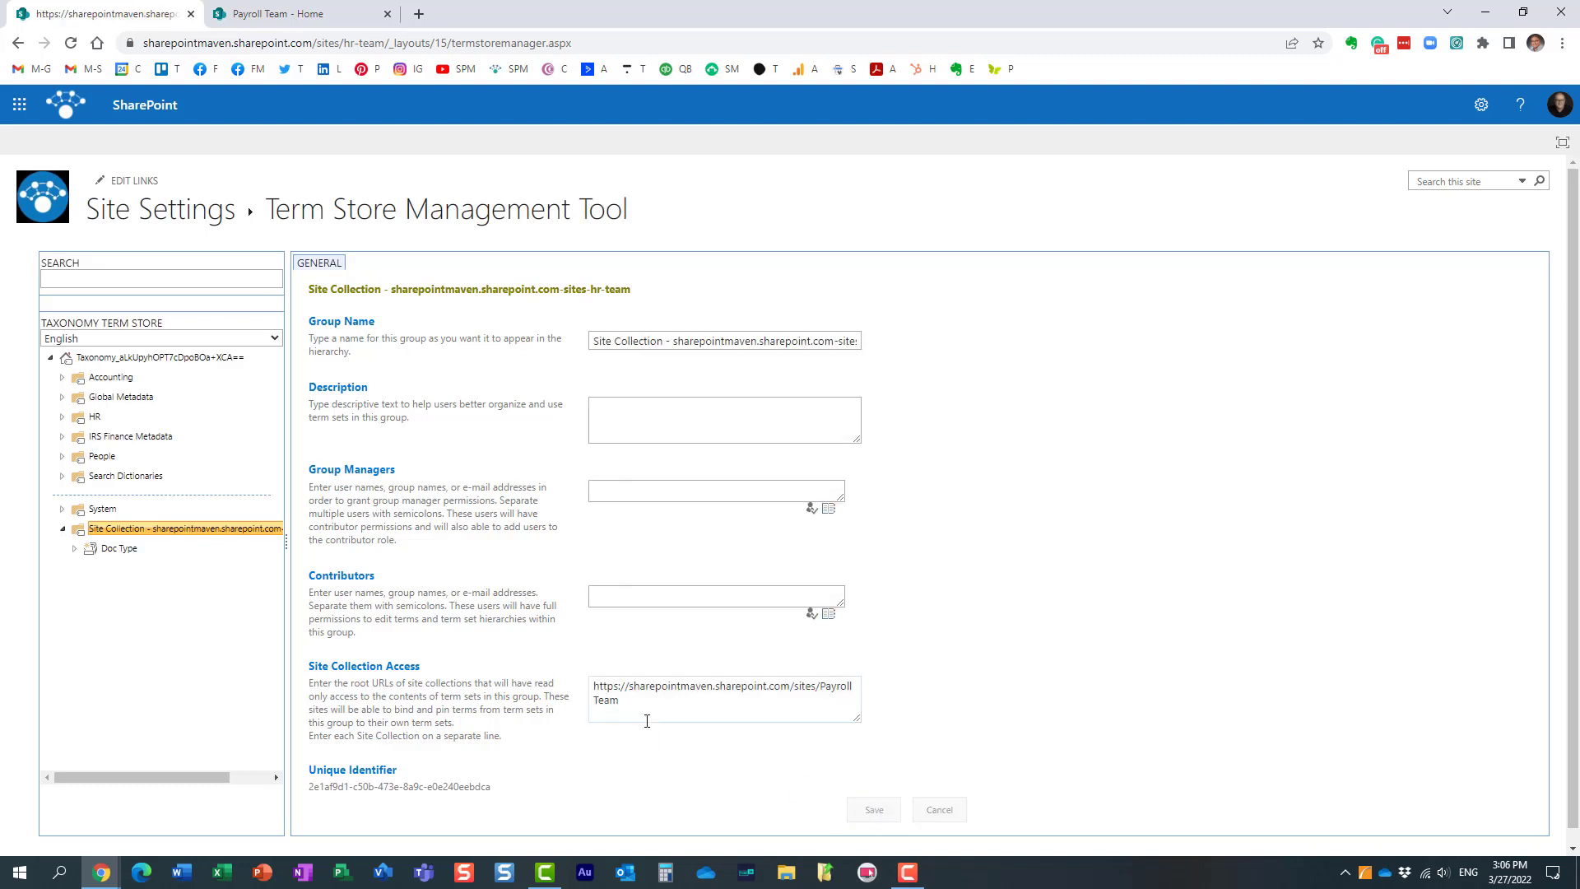
{"action": "left_click", "coordinate": [274, 19]}
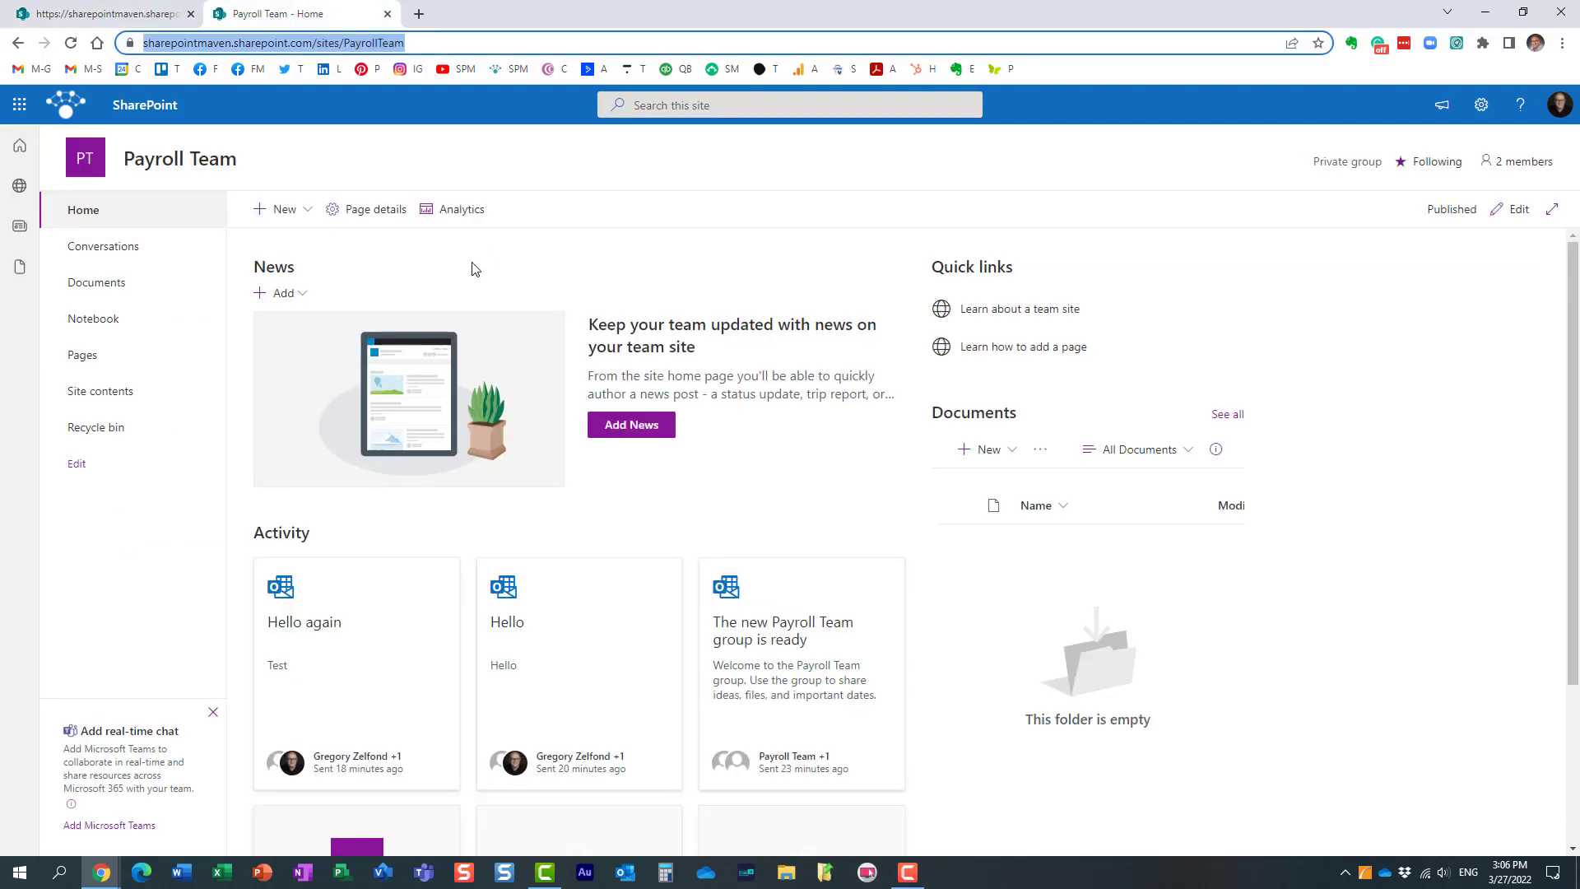
Step: Start a new managed metadata column in the Payroll Team Documents library
{"action": "left_click", "coordinate": [93, 215]}
{"action": "left_click", "coordinate": [97, 285]}
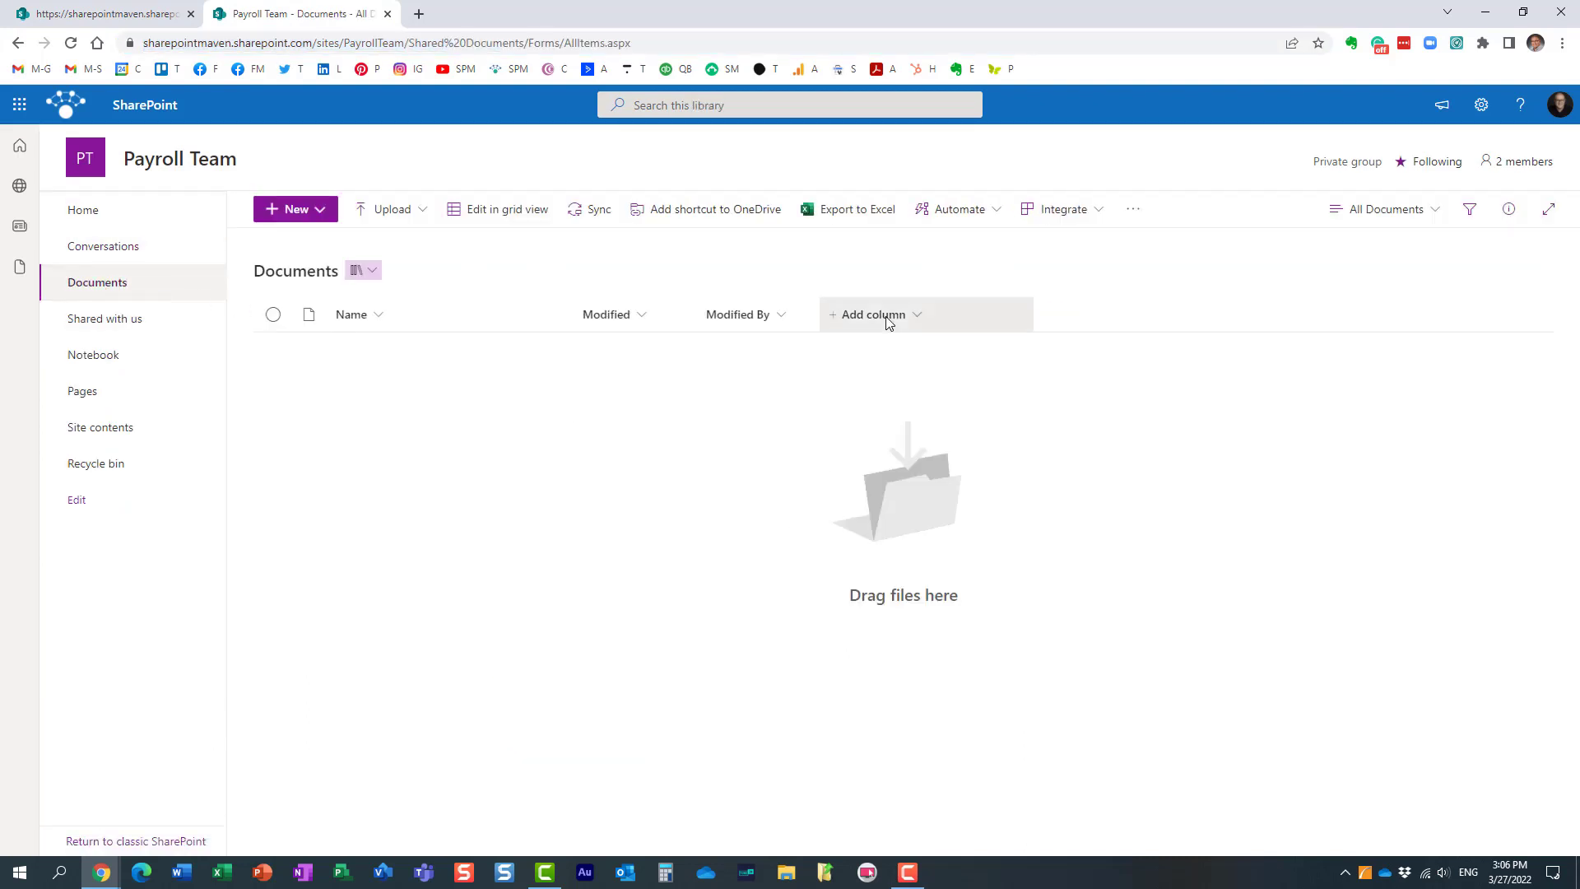
{"action": "left_click", "coordinate": [887, 316]}
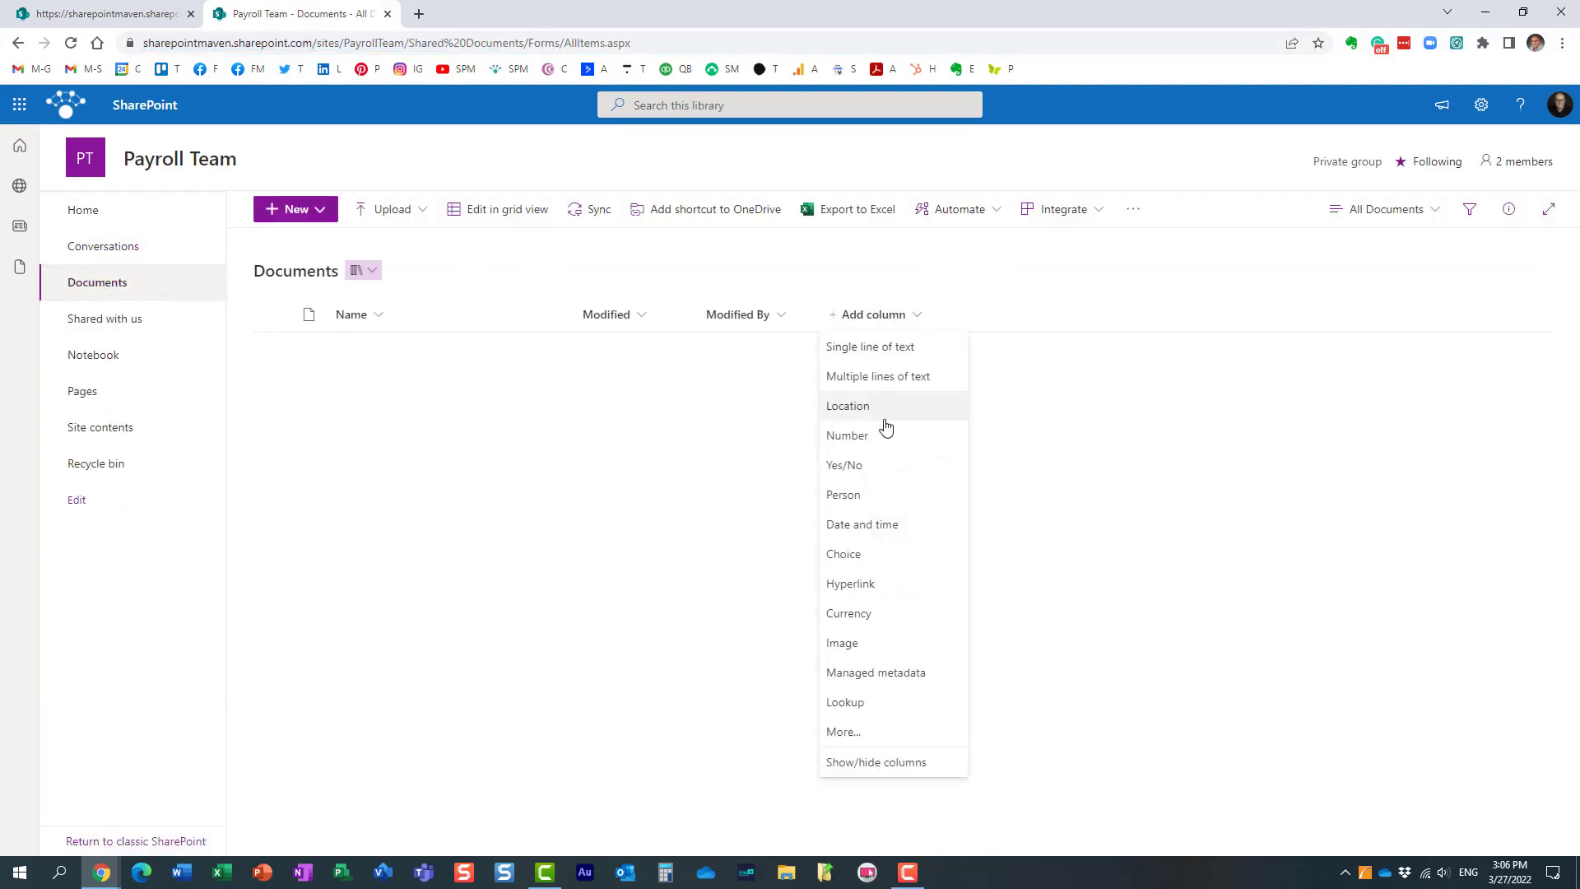
{"action": "left_click", "coordinate": [904, 683]}
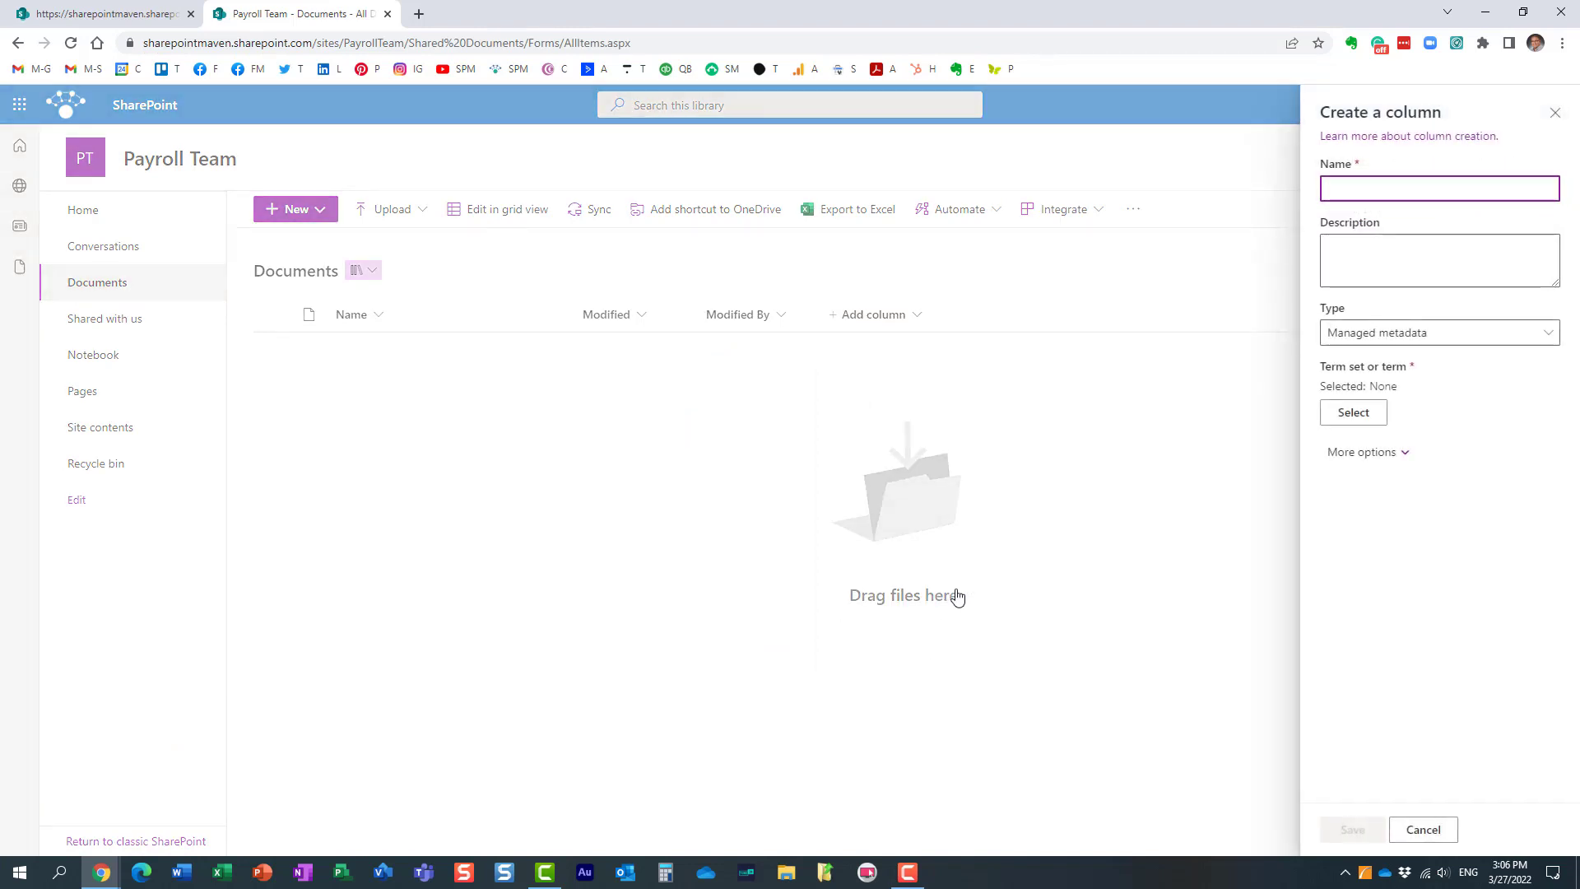
Step: In the term set picker, expand the HR Site Collection group to reveal Doc Type's Agenda and Invoice
{"action": "left_click", "coordinate": [1369, 413]}
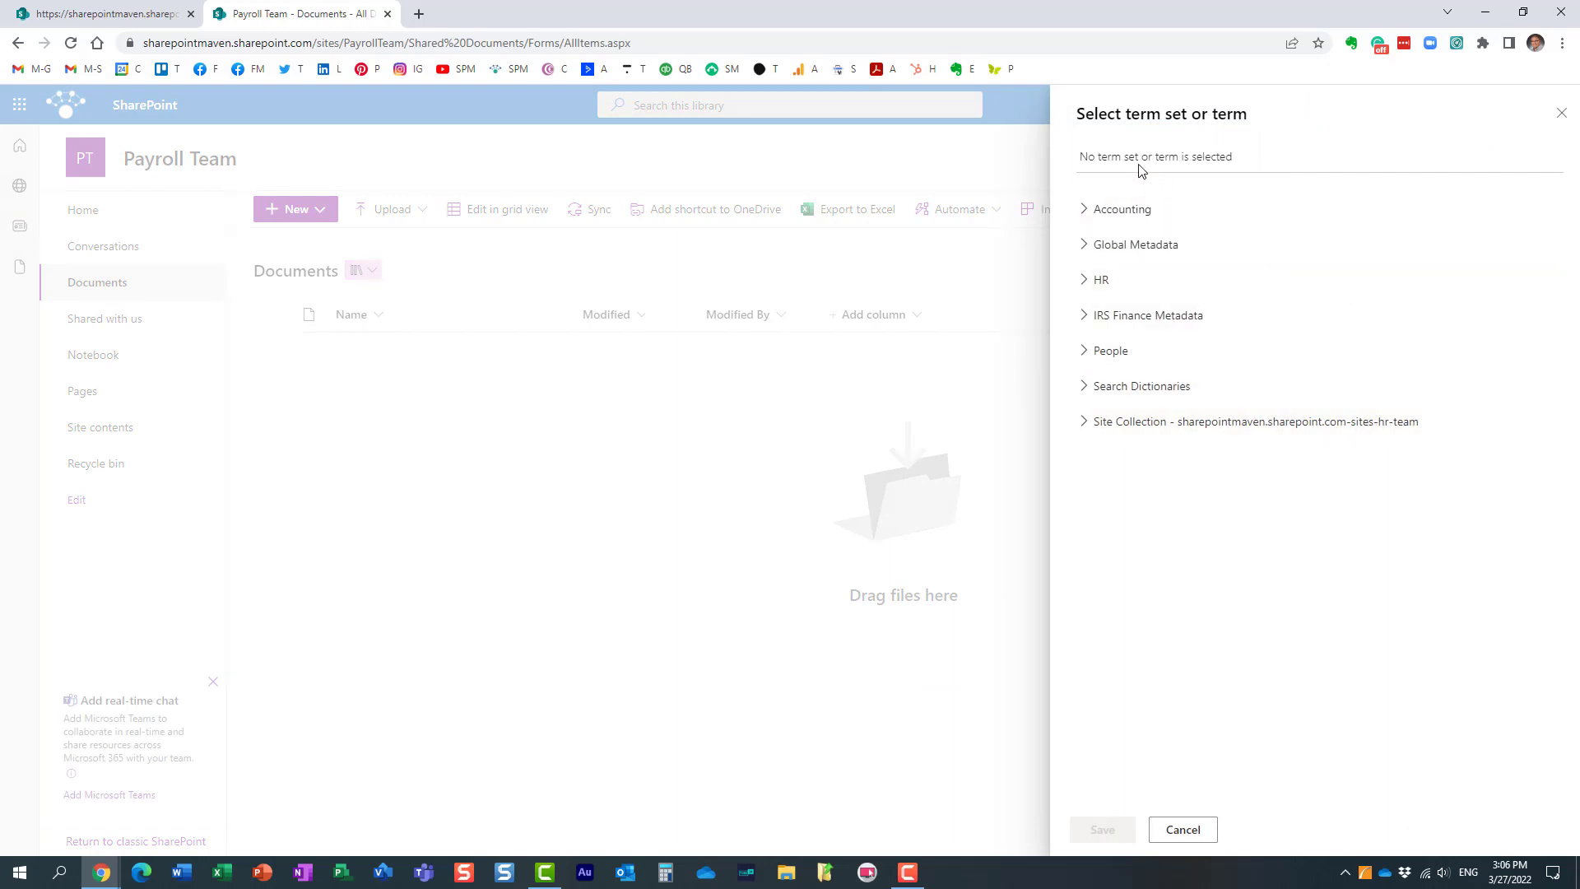
{"action": "left_click", "coordinate": [1082, 247]}
{"action": "left_click", "coordinate": [1083, 247]}
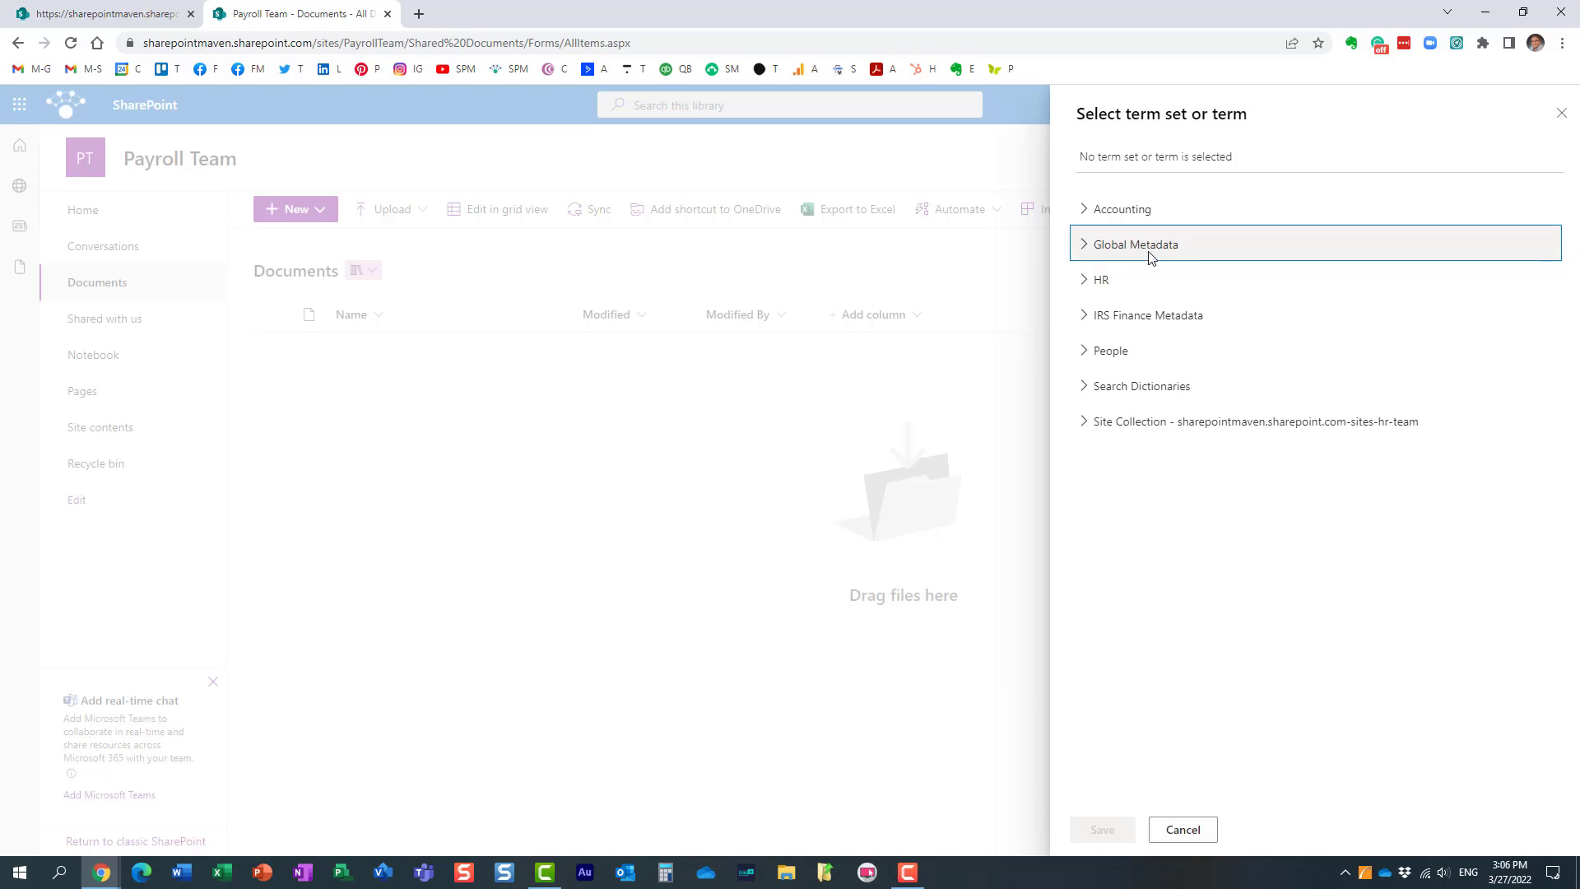
{"action": "left_click", "coordinate": [1084, 423]}
{"action": "left_click", "coordinate": [1099, 458]}
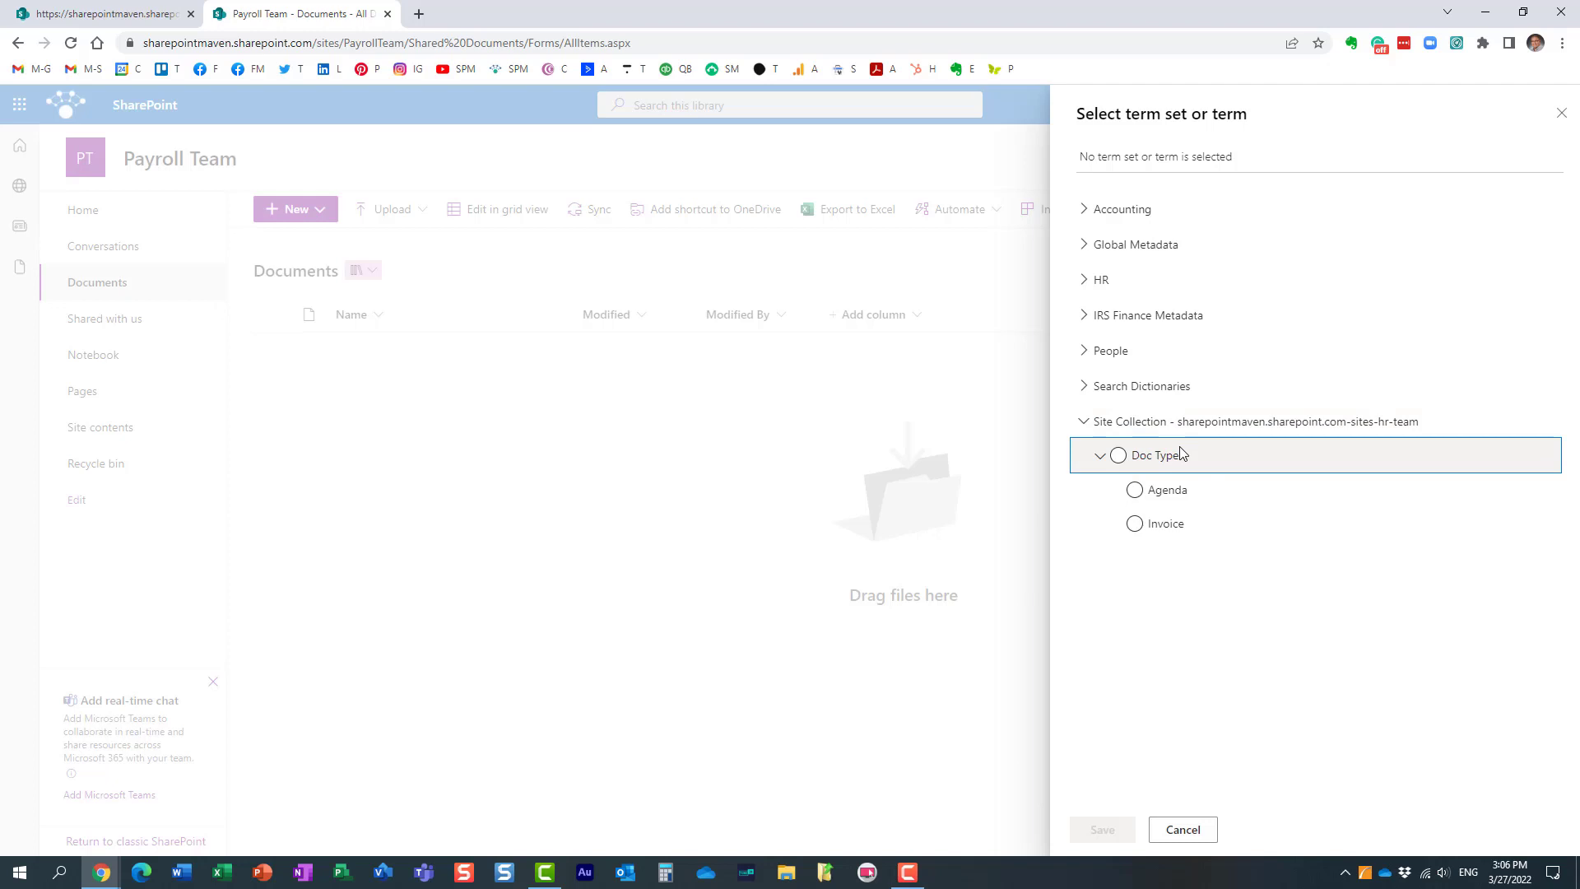
Step: Link the column to the HR Doc Type term set, name it 'Doc Type', and save
{"action": "left_click", "coordinate": [1119, 458]}
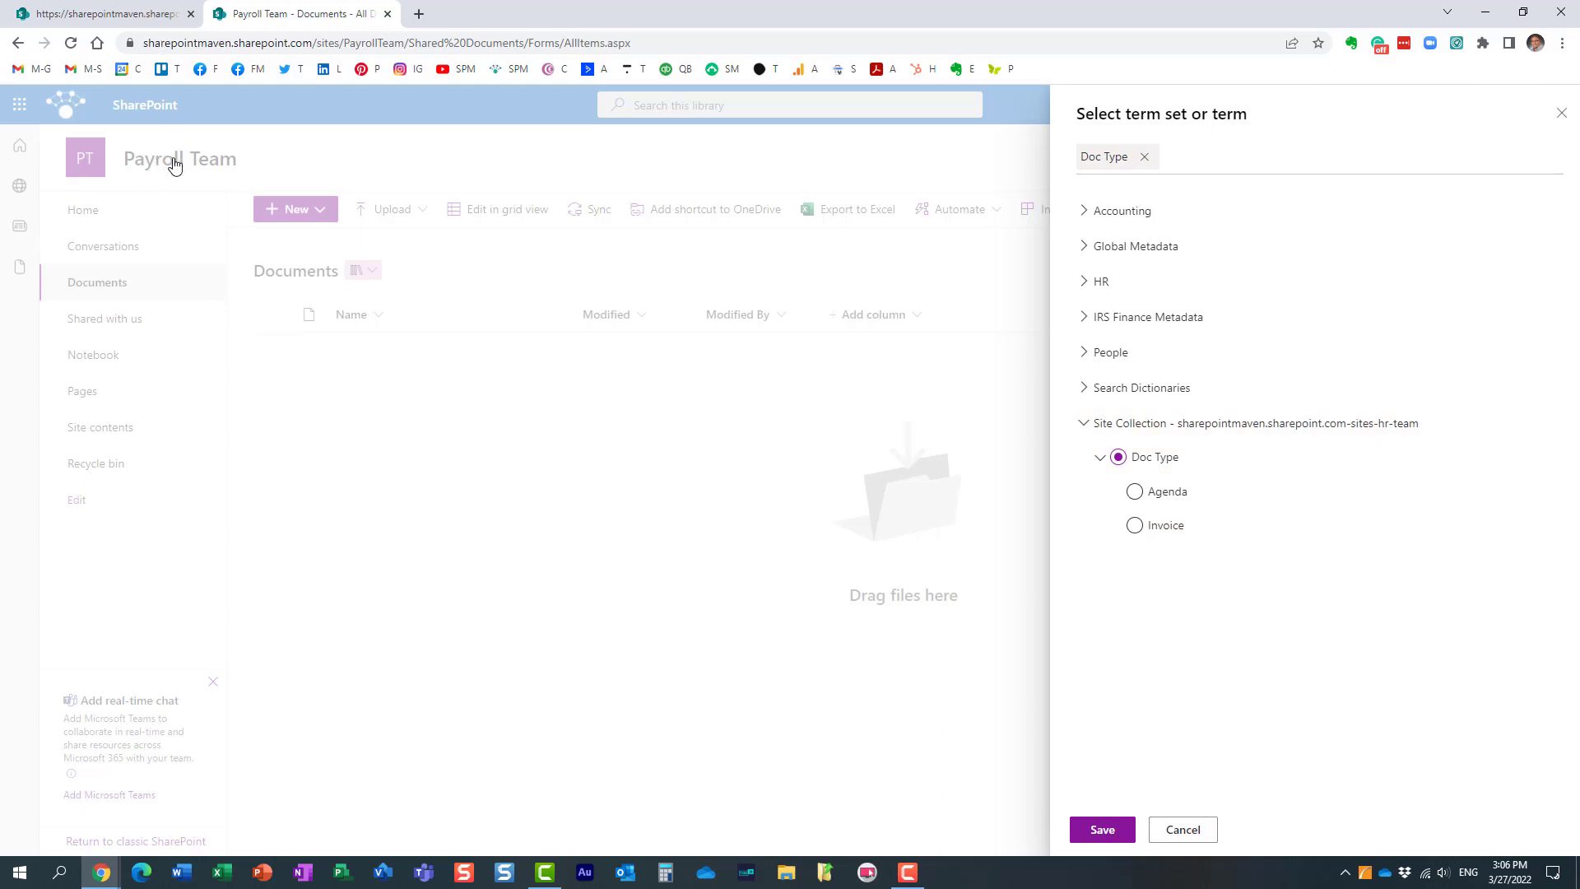
{"action": "left_click", "coordinate": [1112, 832]}
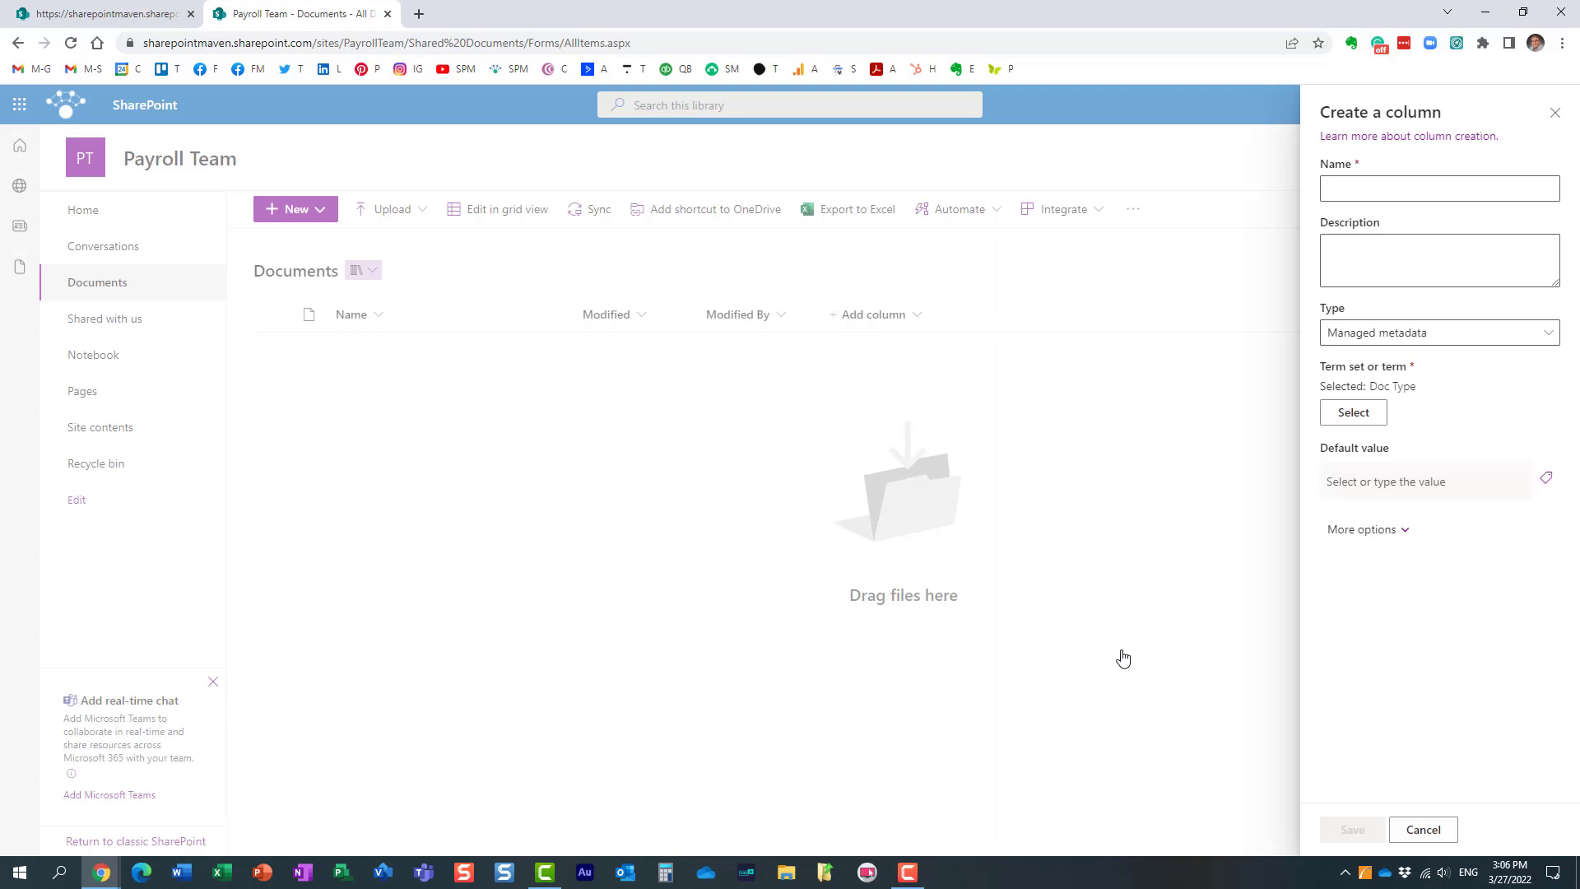
{"action": "left_click", "coordinate": [1368, 191]}
{"action": "type", "text": "Do"}
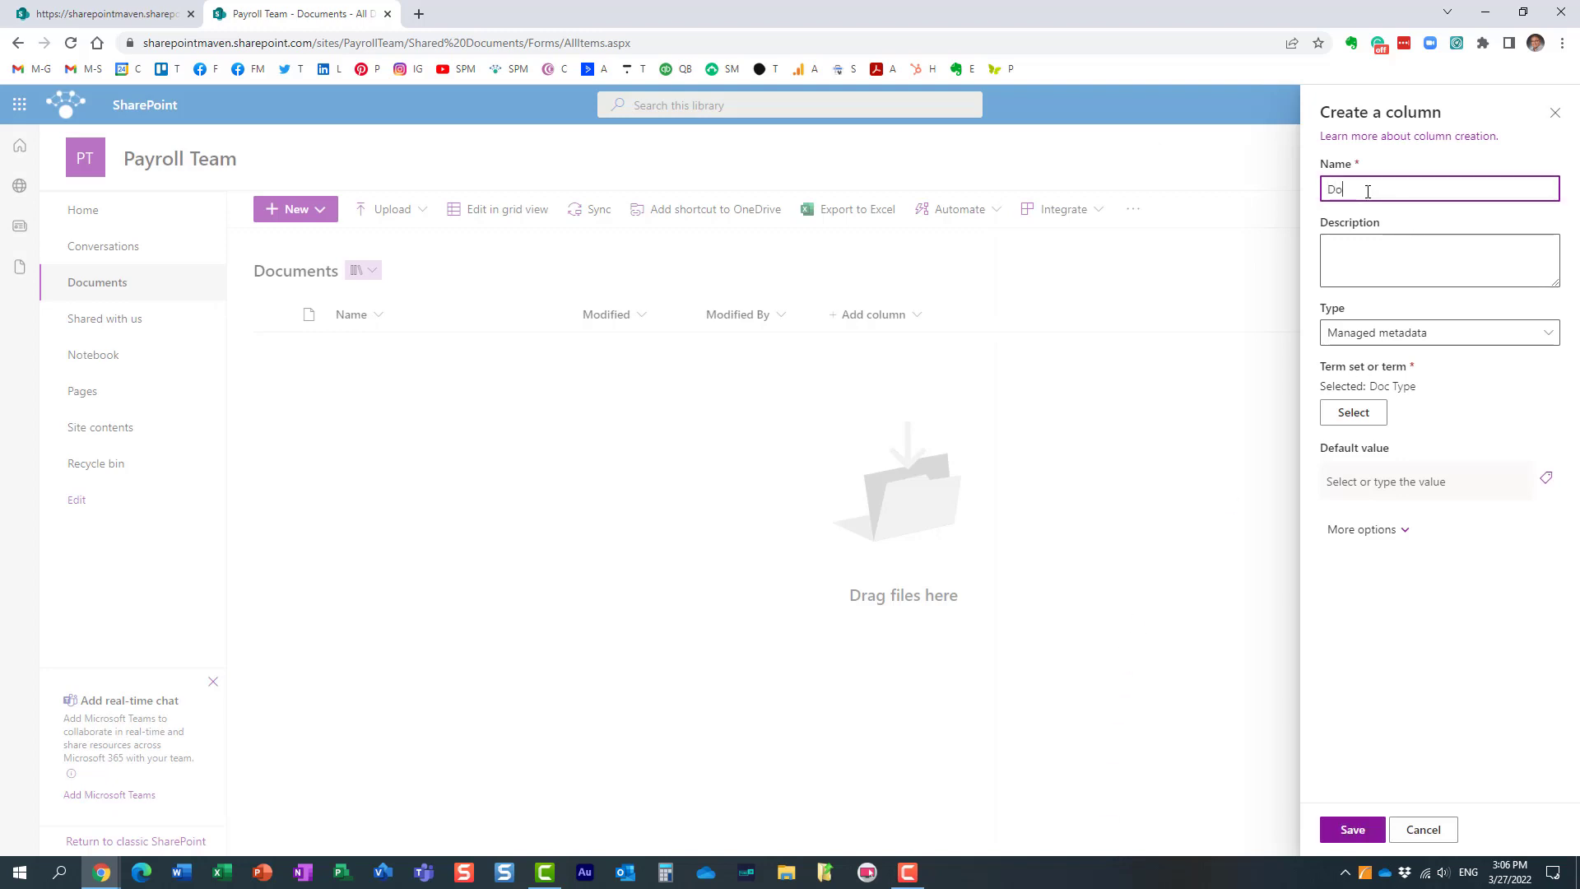
{"action": "type", "text": "c Type"}
{"action": "left_click", "coordinate": [1353, 832]}
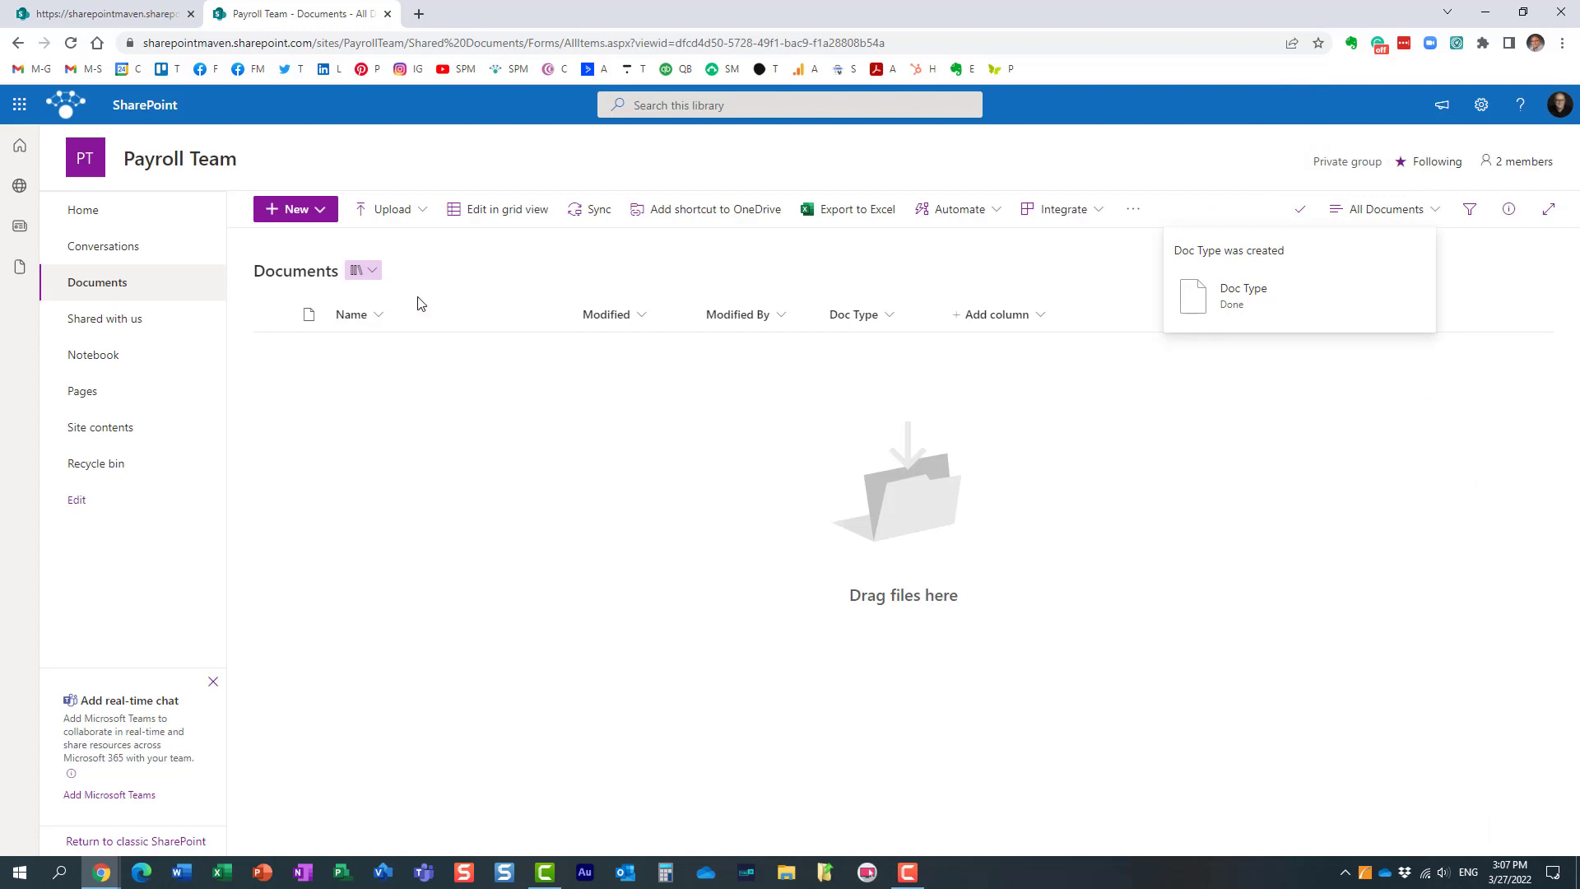
{"action": "left_click", "coordinate": [309, 222]}
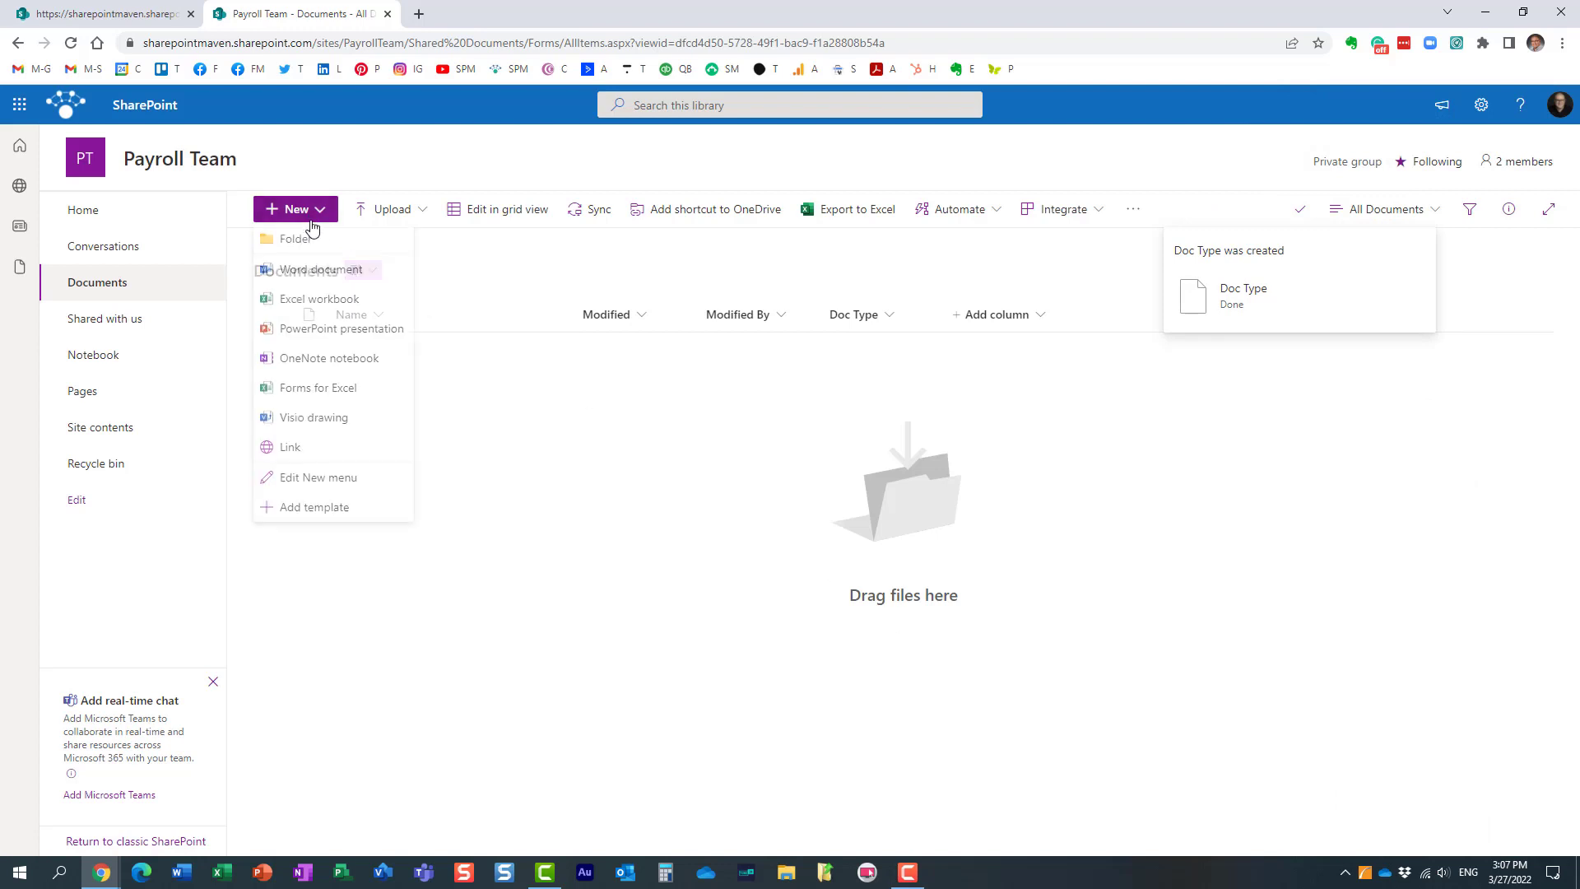
Step: Create a new Word document in the library, type 'Test', and close it
{"action": "left_click", "coordinate": [323, 282]}
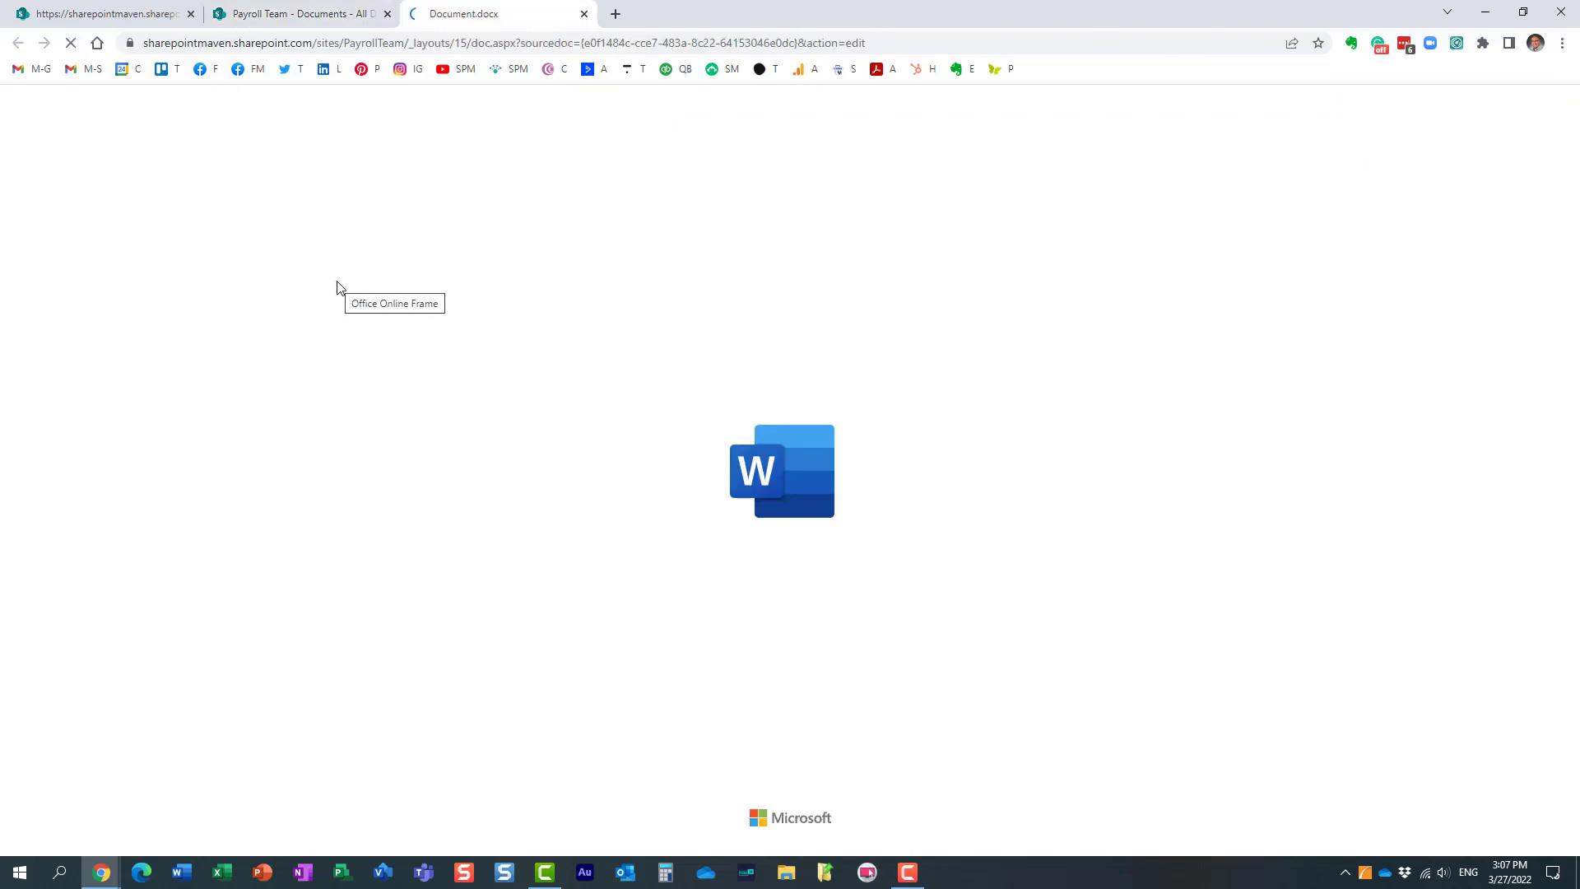
{"action": "type", "text": "Test"}
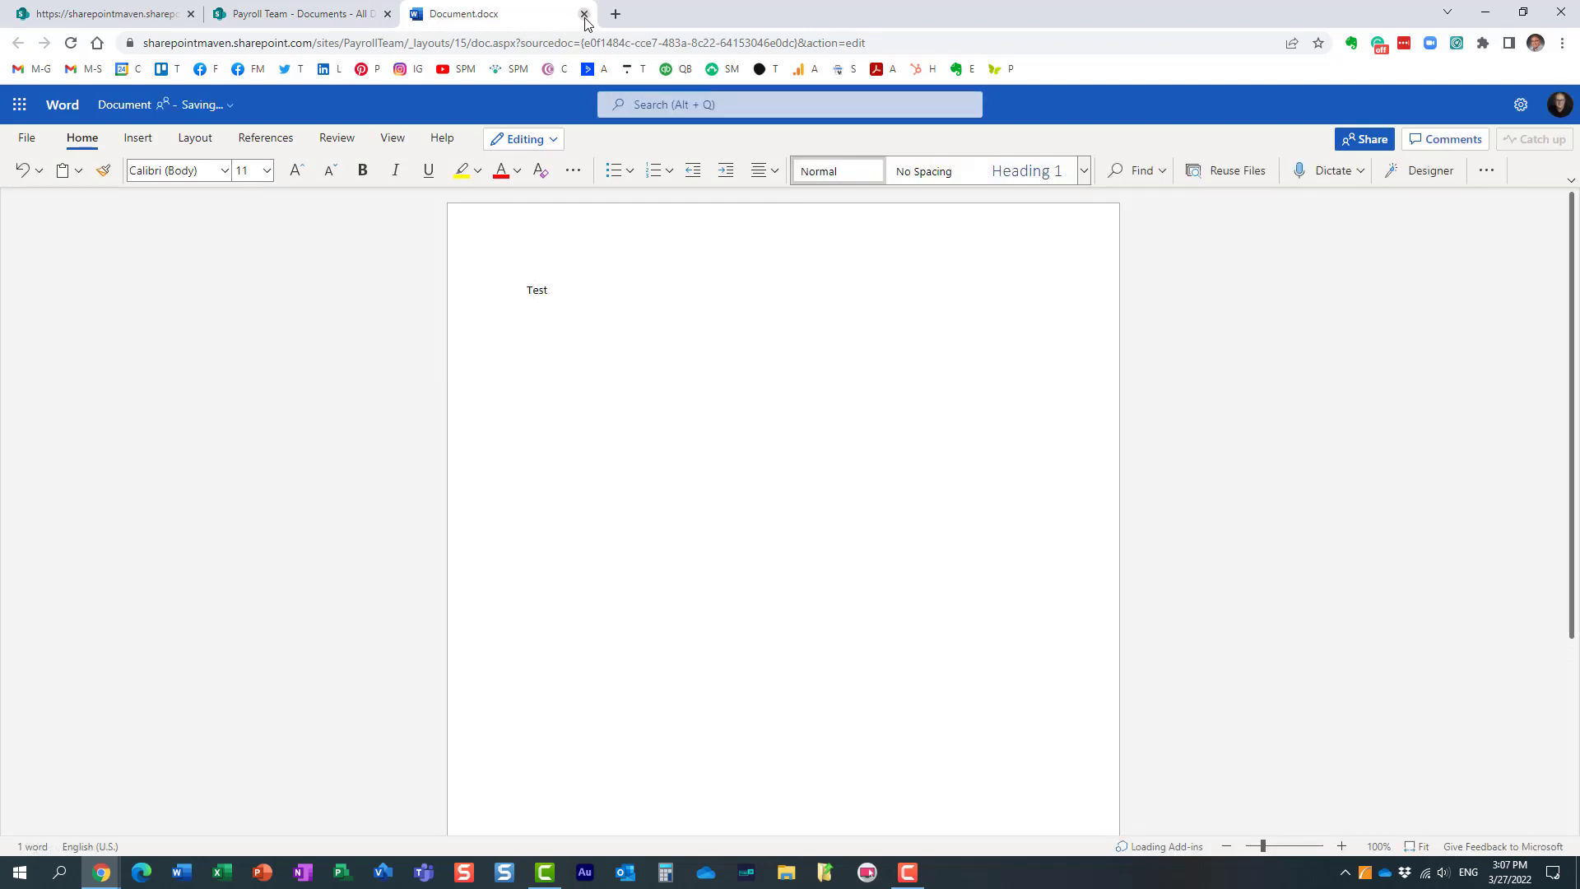
{"action": "left_click", "coordinate": [584, 14]}
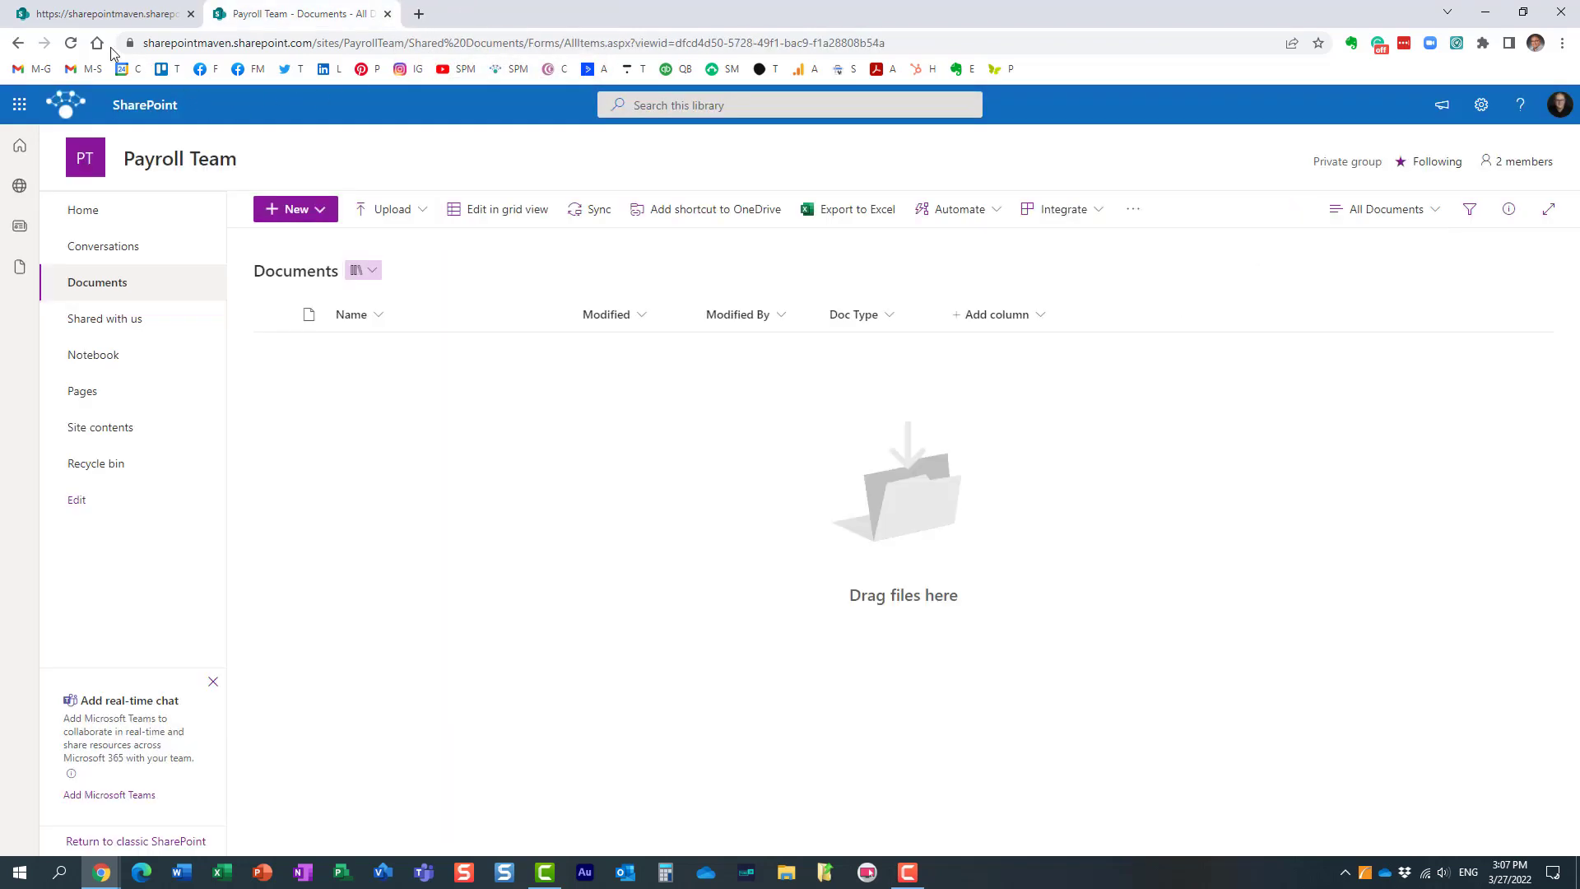
Step: In the refreshed Payroll Team library, set Document.docx's Doc Type to the Agenda term in its details pane
{"action": "left_click", "coordinate": [71, 42]}
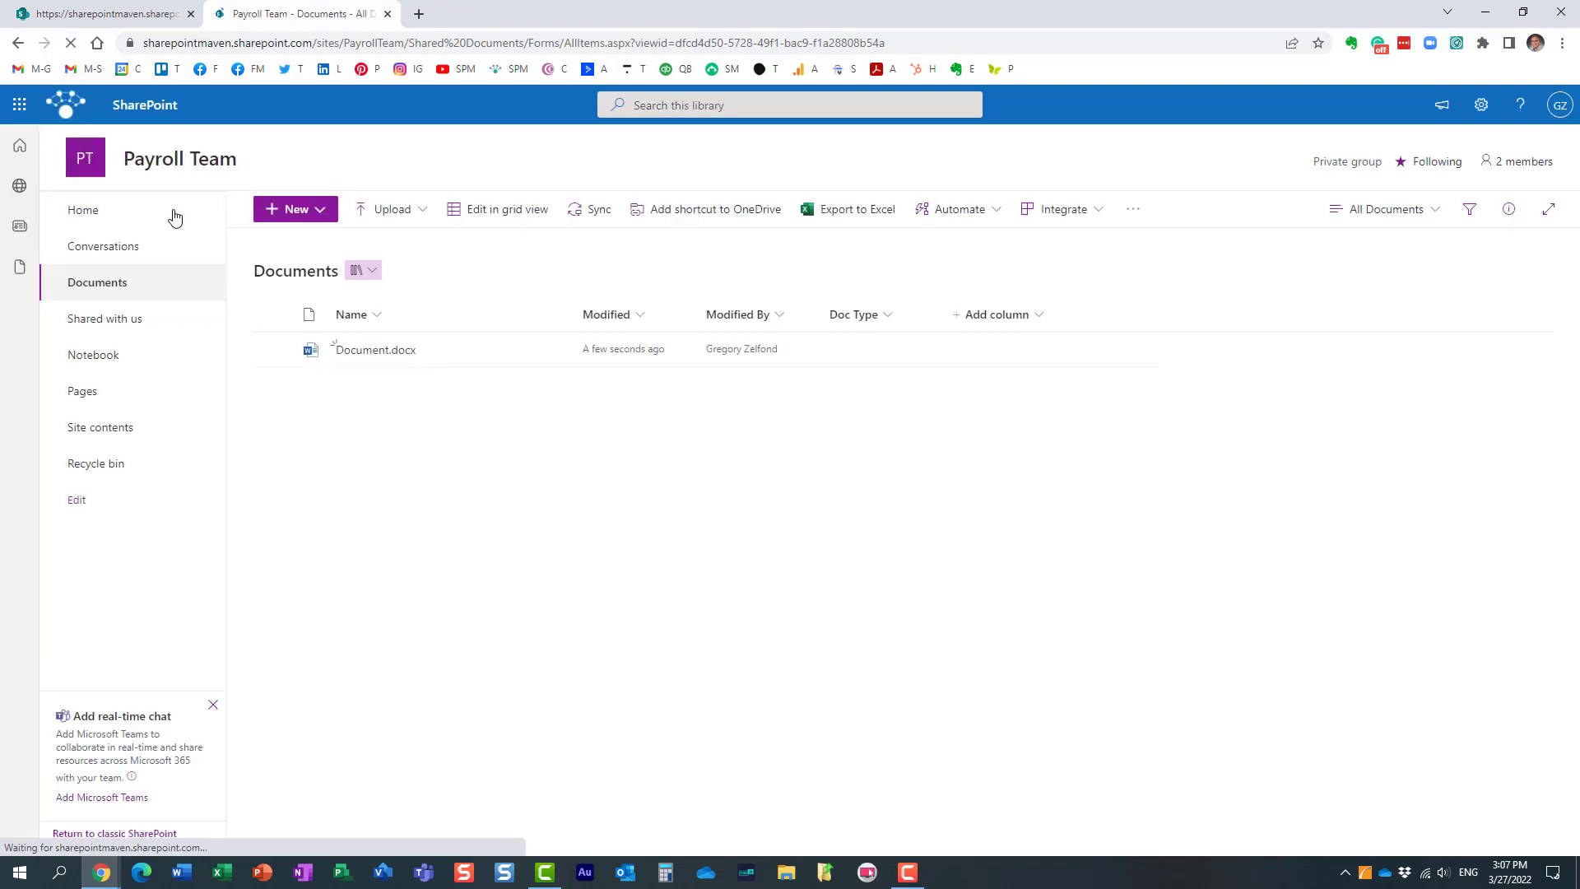
{"action": "left_click", "coordinate": [273, 350]}
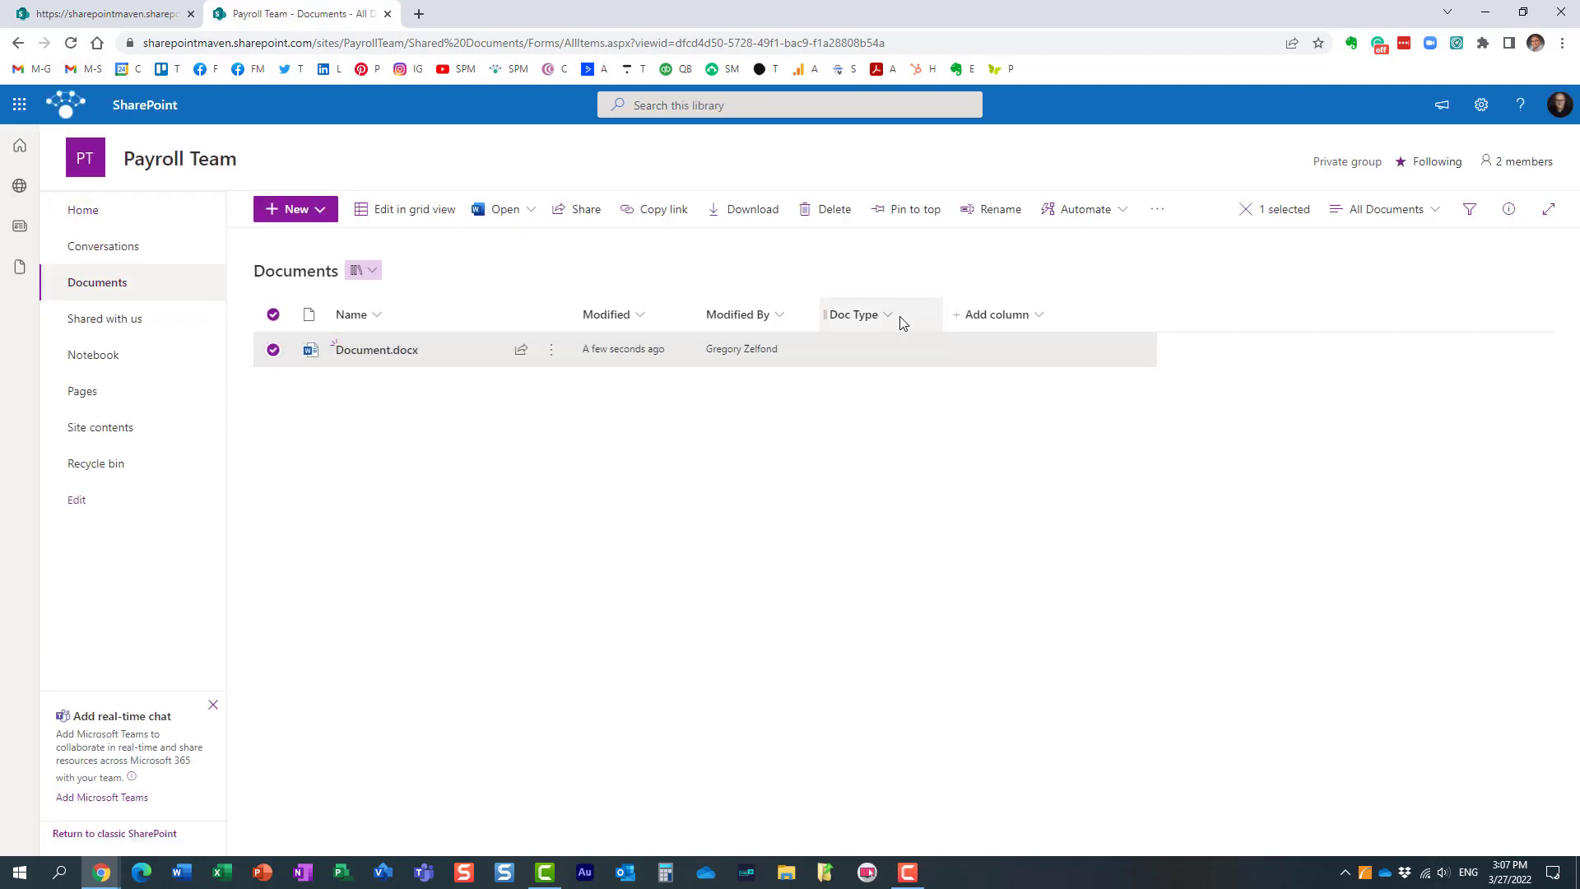
{"action": "left_click", "coordinate": [1508, 209]}
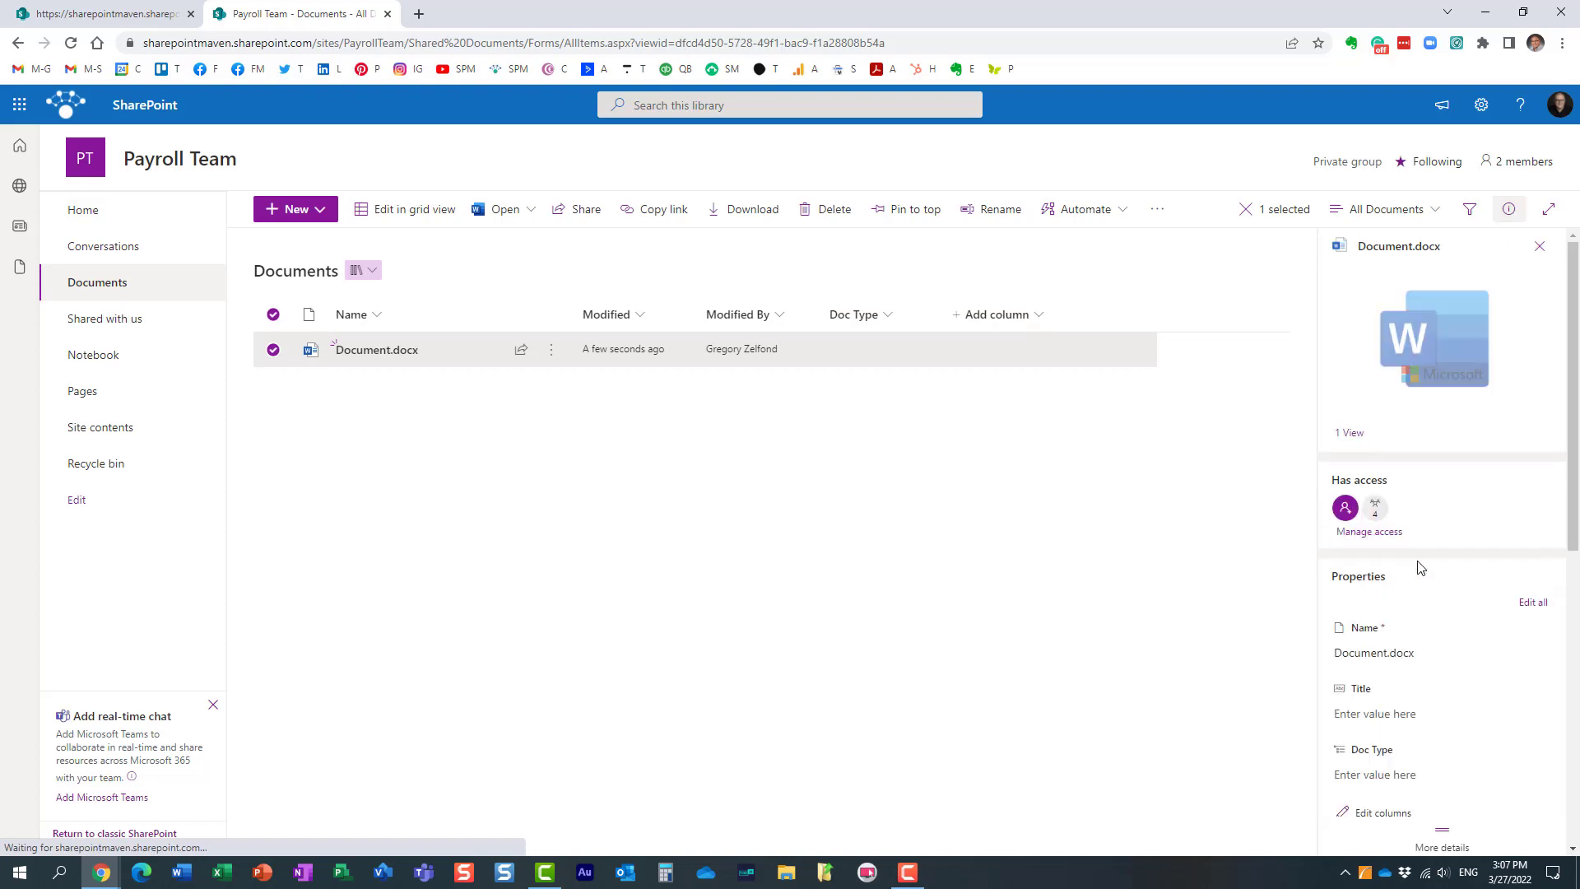
{"action": "scroll", "coordinate": [1418, 568], "scroll_direction": "down", "scroll_amount": 5}
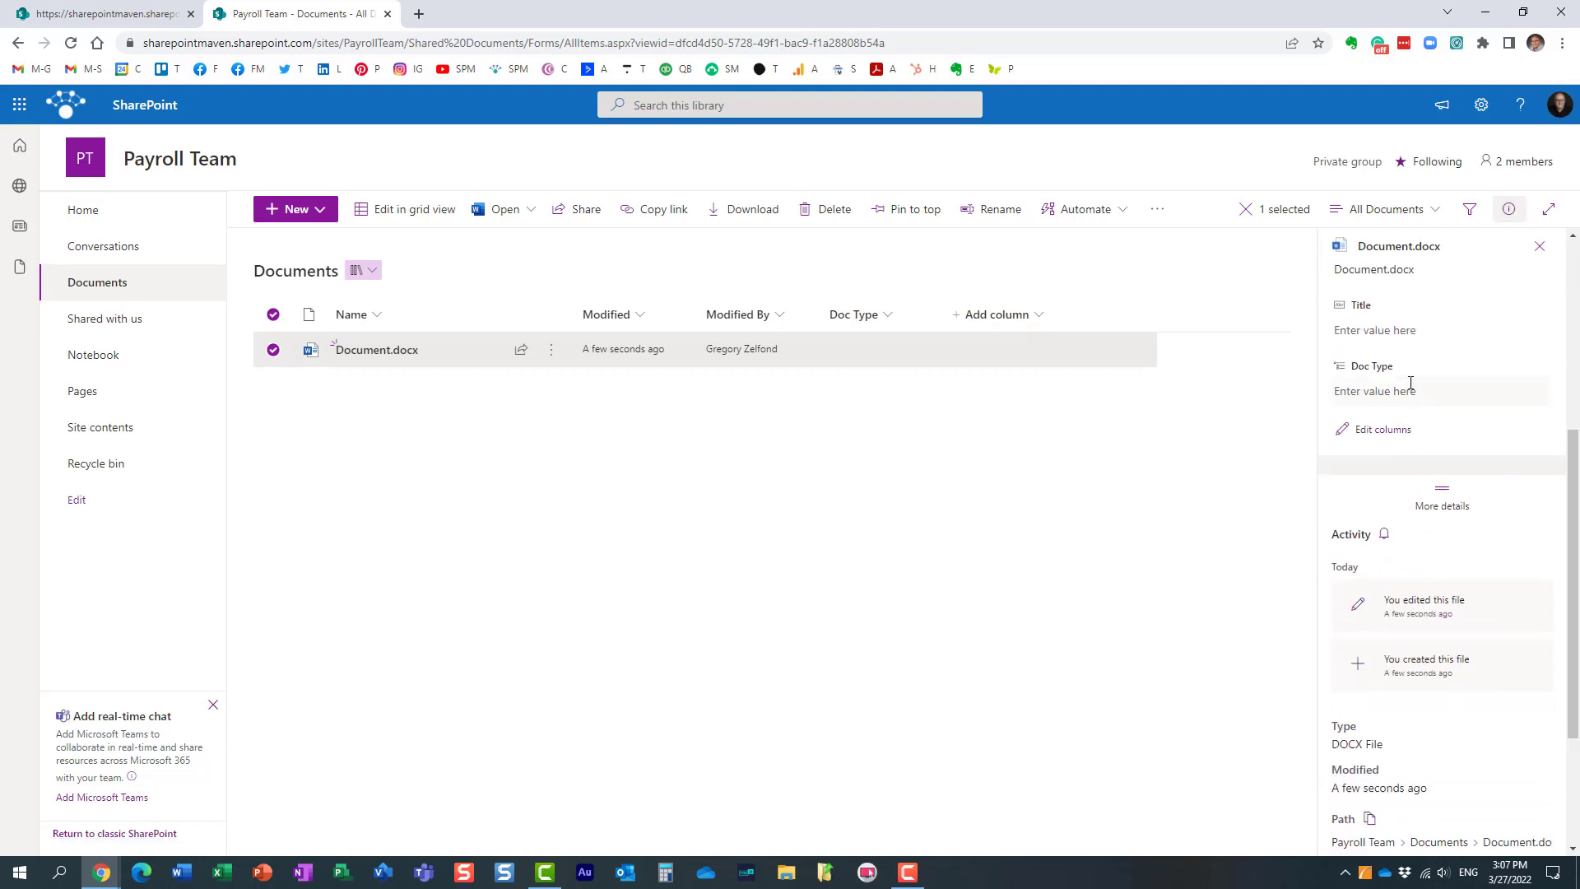
{"action": "left_click", "coordinate": [1416, 395]}
{"action": "left_click", "coordinate": [1532, 393]}
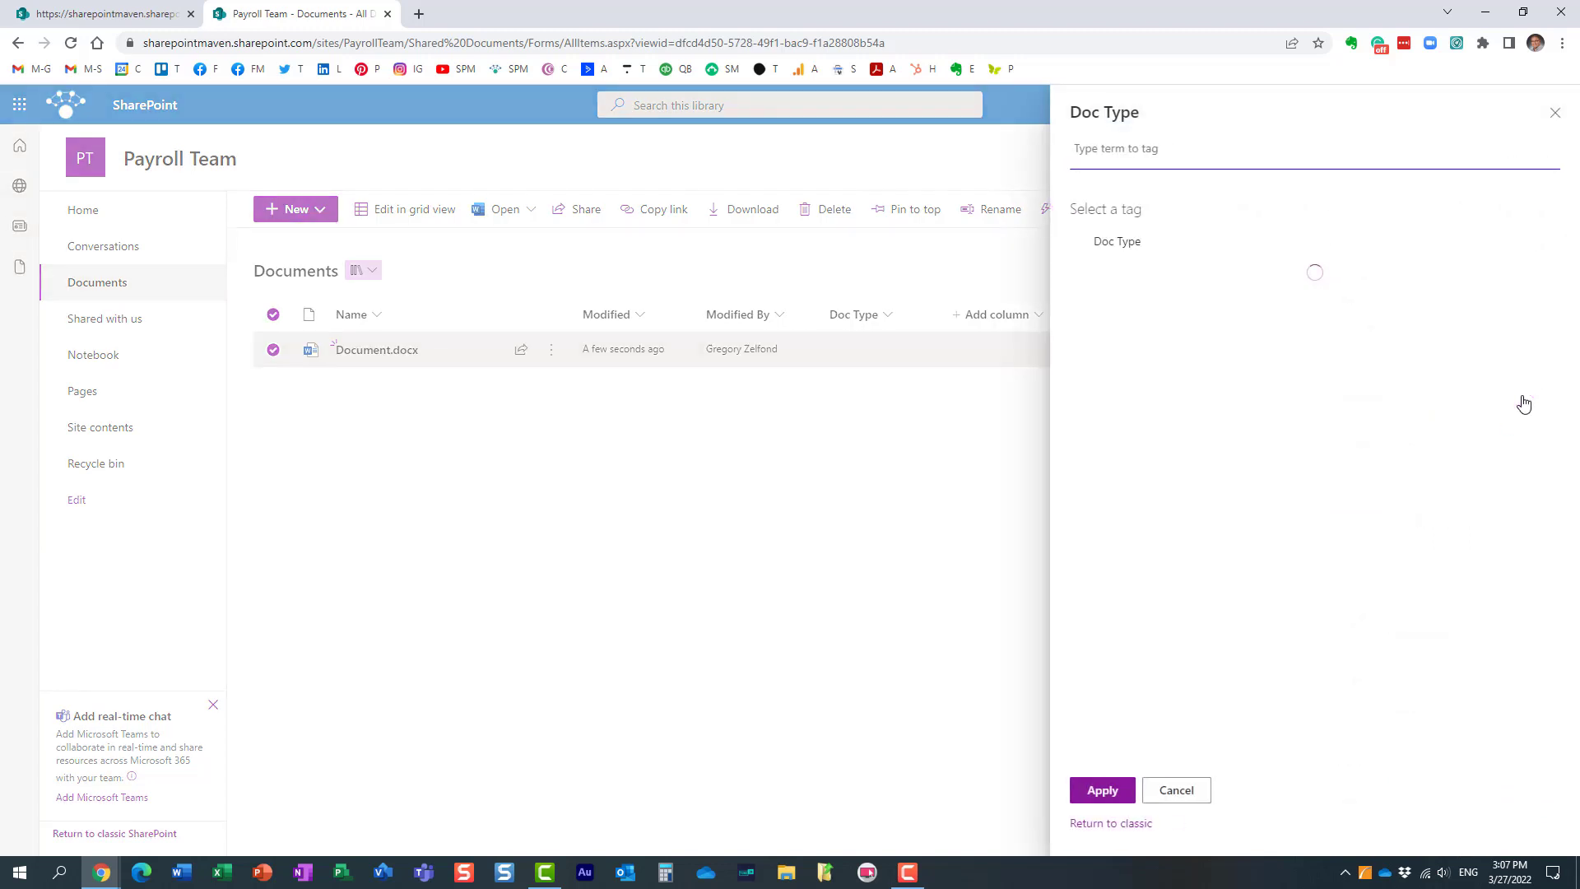
{"action": "left_click", "coordinate": [1116, 276]}
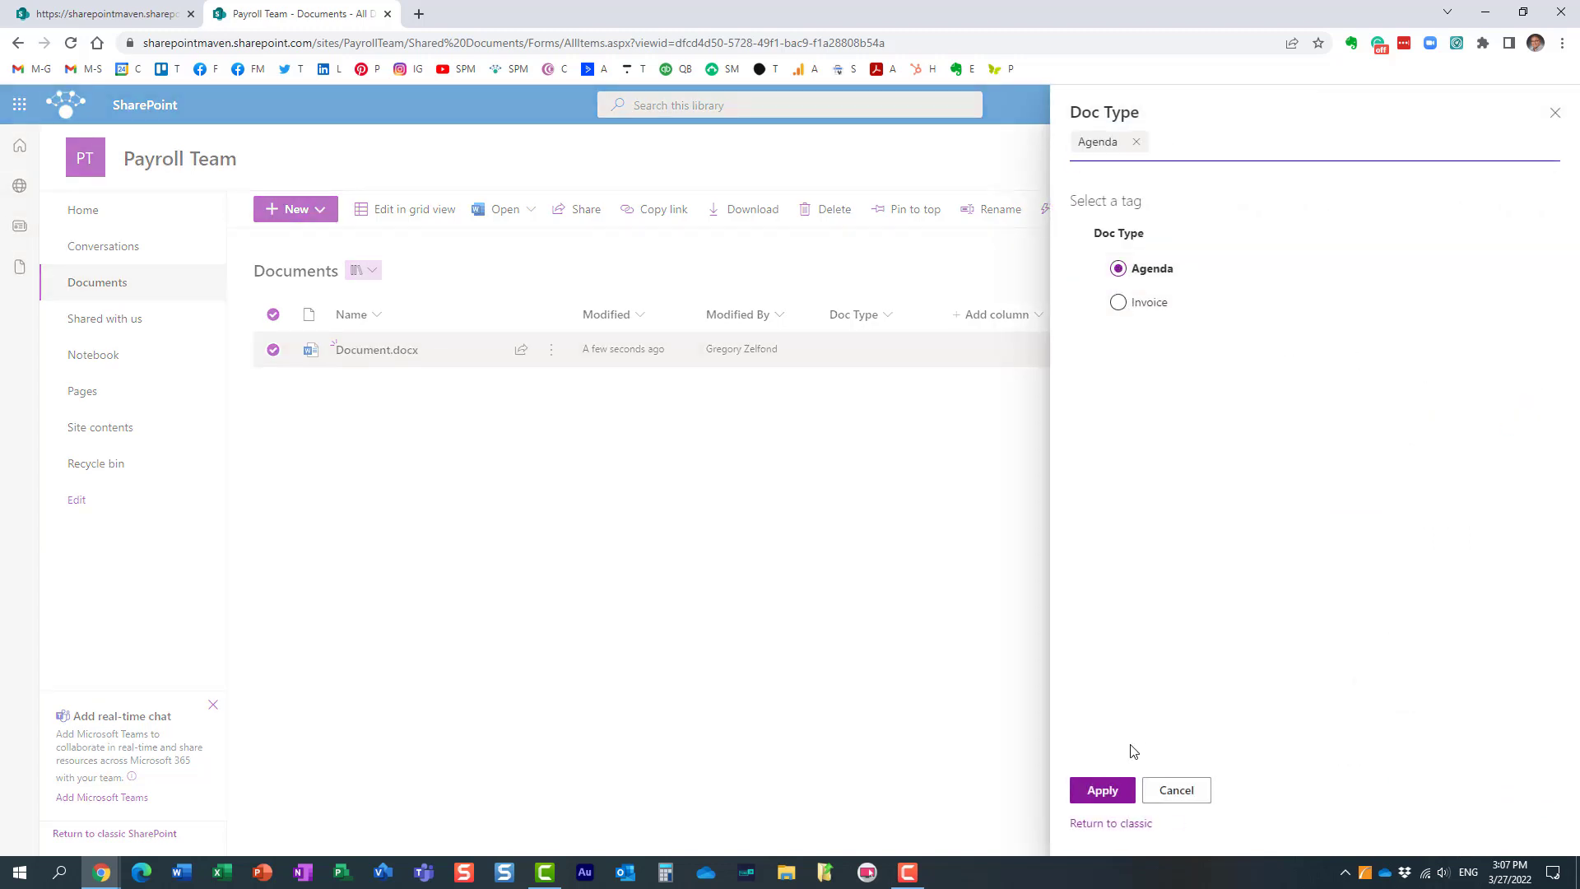
{"action": "left_click", "coordinate": [1103, 790]}
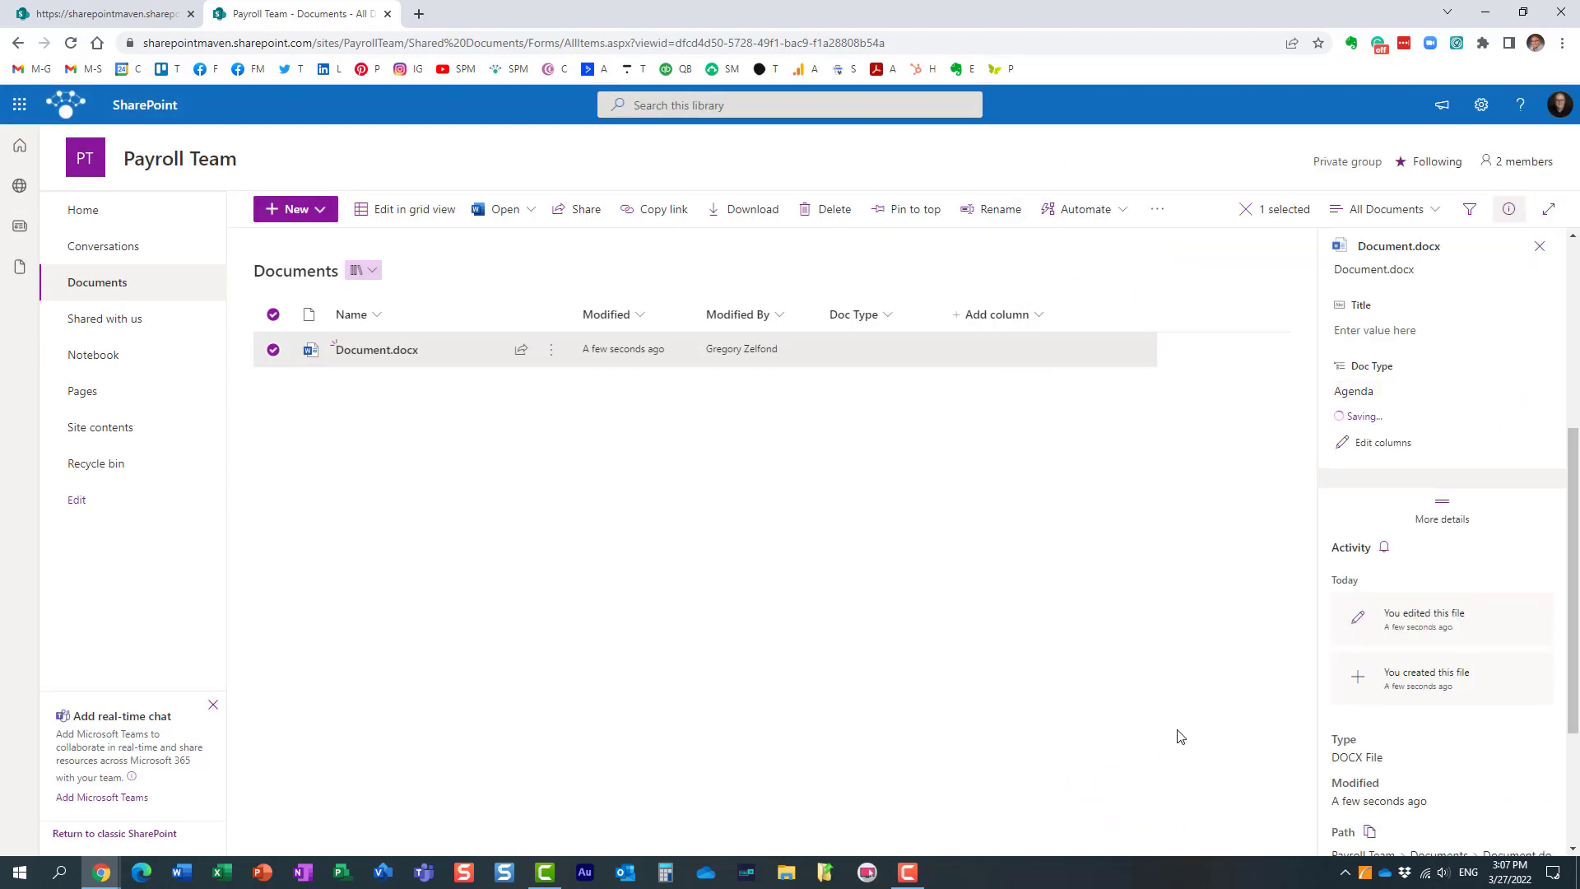
{"action": "left_click", "coordinate": [1538, 249]}
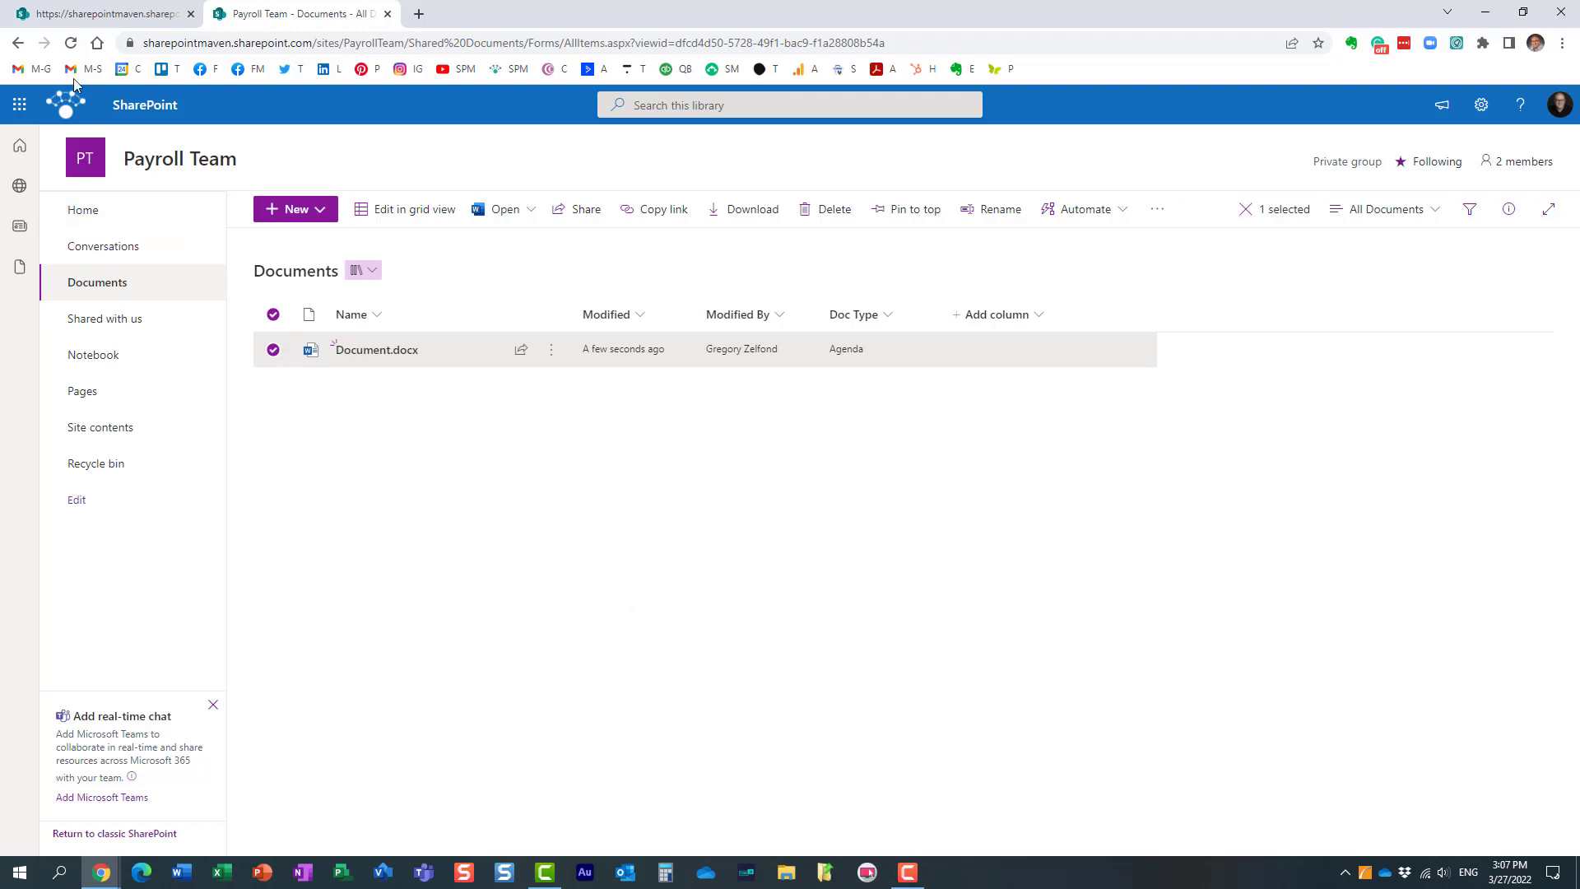
{"action": "left_click", "coordinate": [19, 103]}
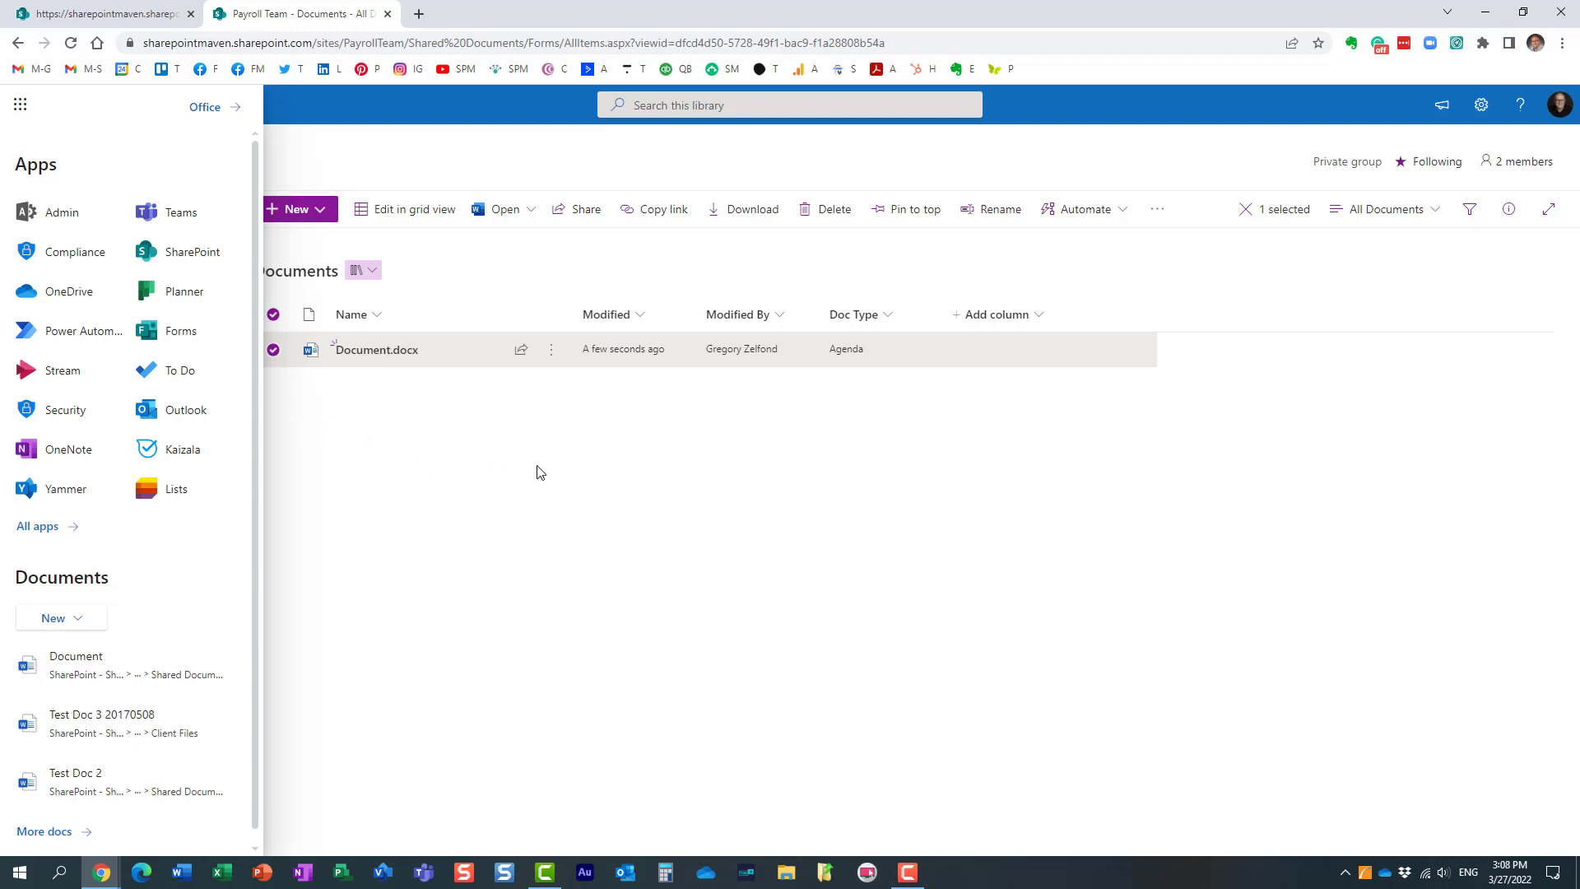
{"action": "left_click", "coordinate": [477, 471]}
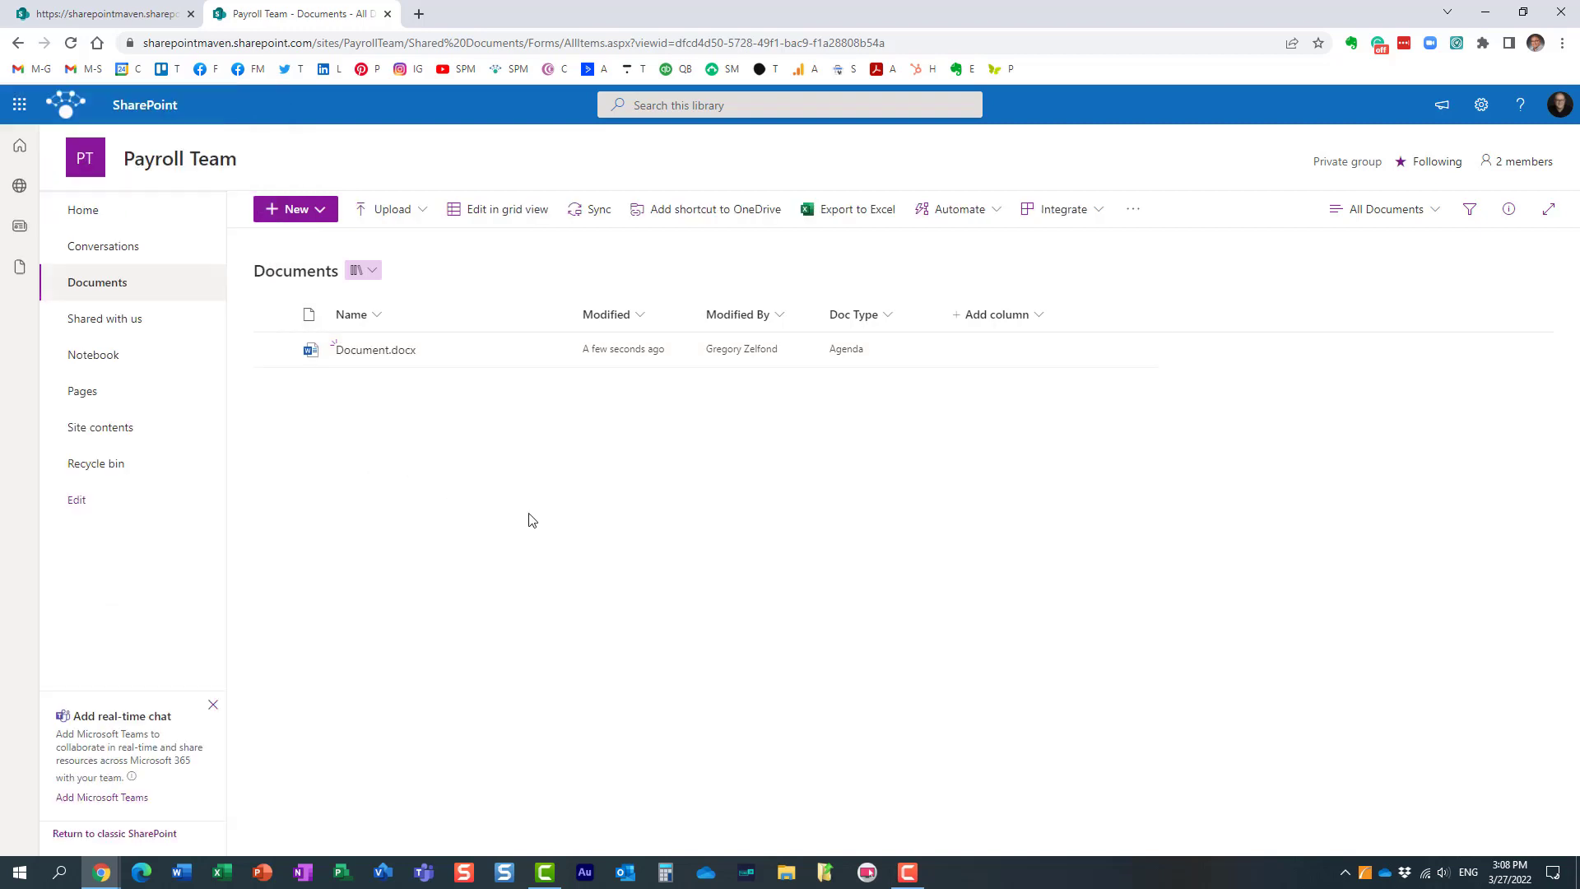